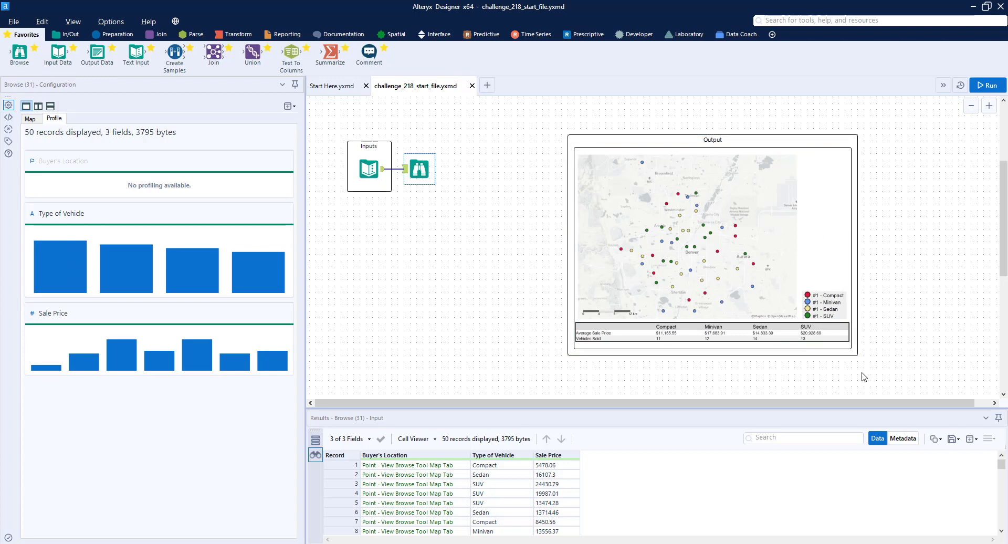
Step: Rearrange the canvas, moving the Output comment box aside and moving the Browse tool further right of the Inputs
drag(867, 366, 558, 125)
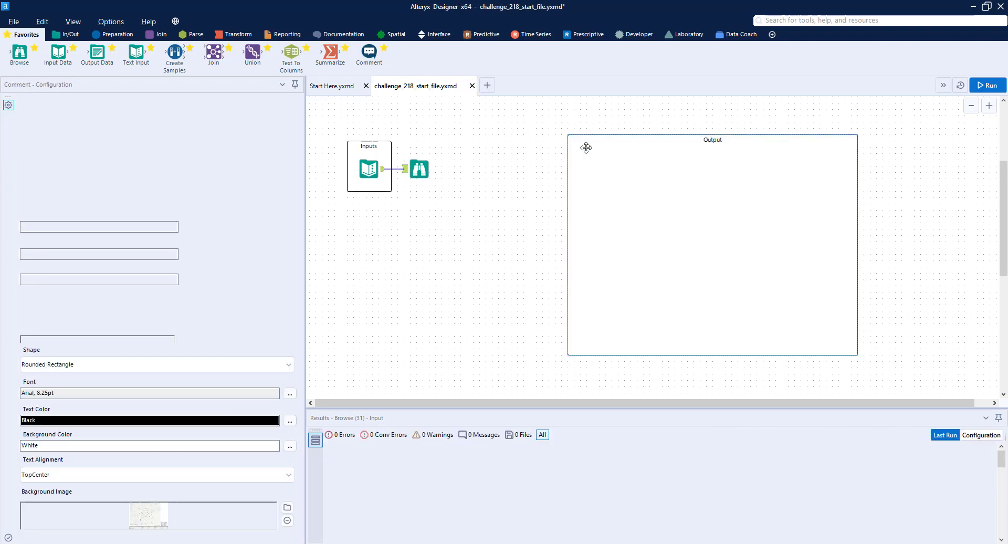
scroll(585, 149, down, 2)
scroll(548, 210, up, 1)
drag(550, 224, 721, 152)
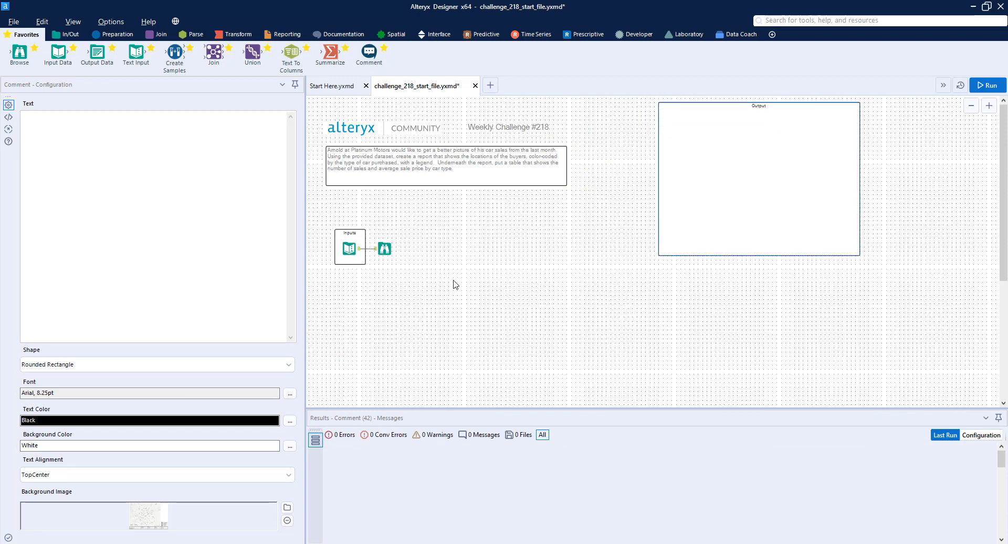
scroll(373, 268, up, 2)
drag(408, 234, 585, 235)
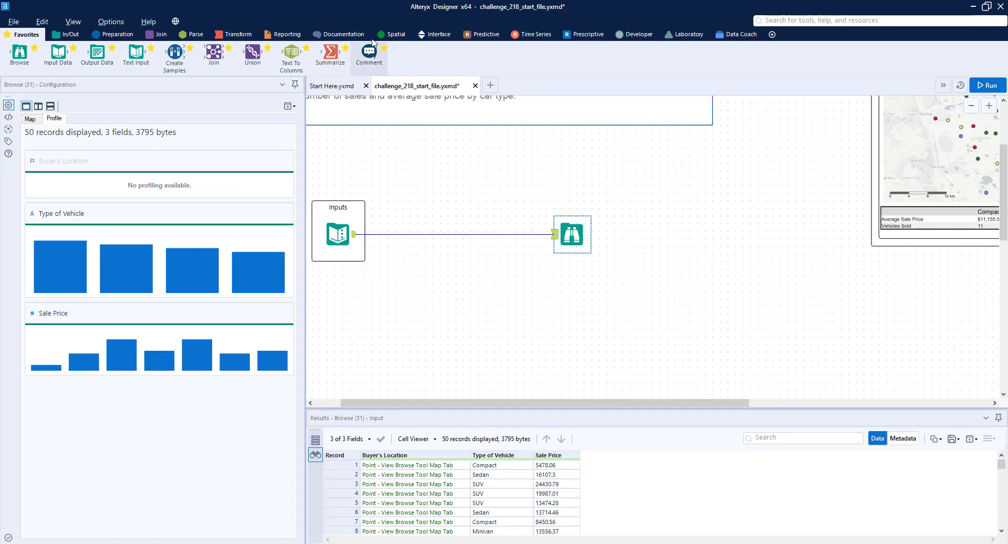
Step: Insert a Report Map tool into the connection between the Input and Browse tools
click(277, 36)
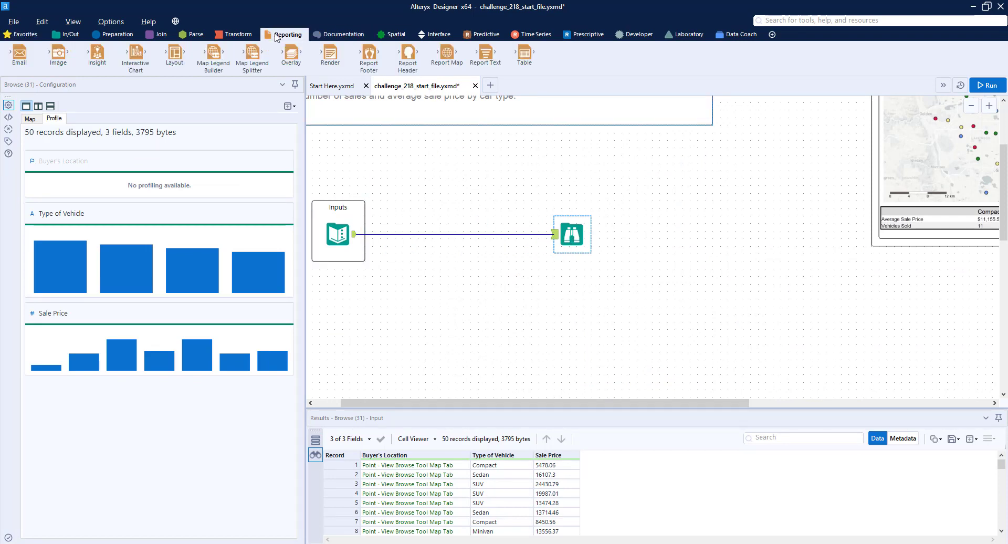
drag(448, 53, 442, 235)
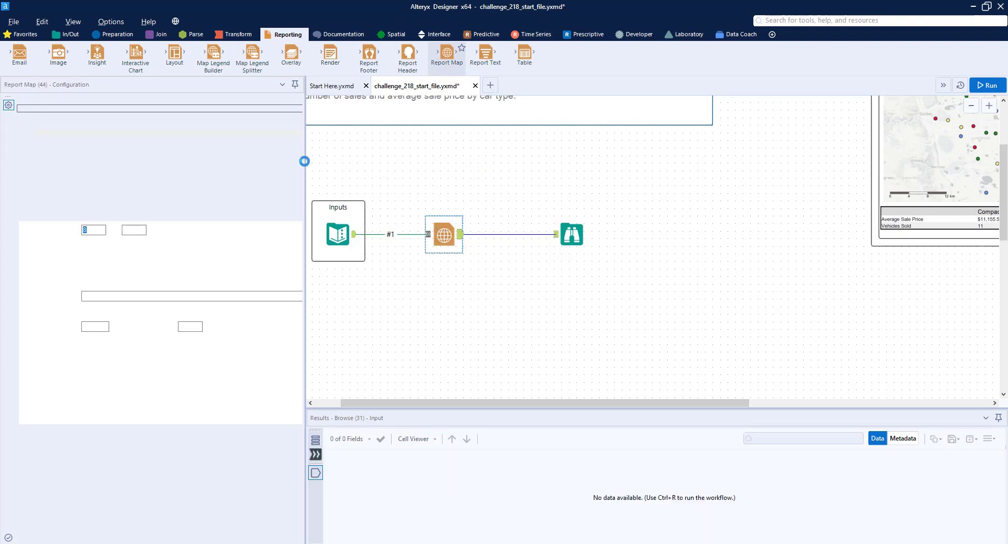
Step: Set the Report Map's reference base map to Alteryx Light - Most Recent Vintage
drag(304, 162, 409, 162)
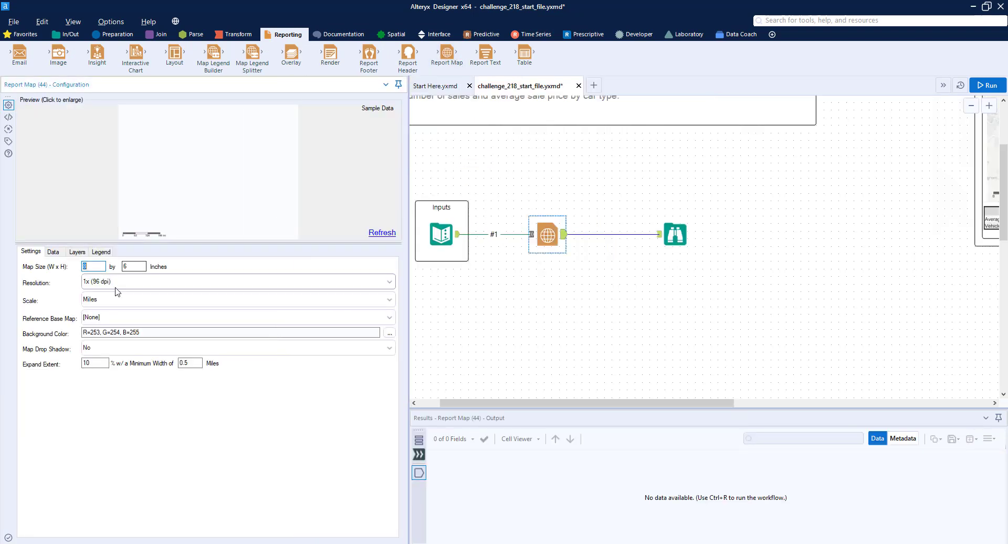
click(106, 319)
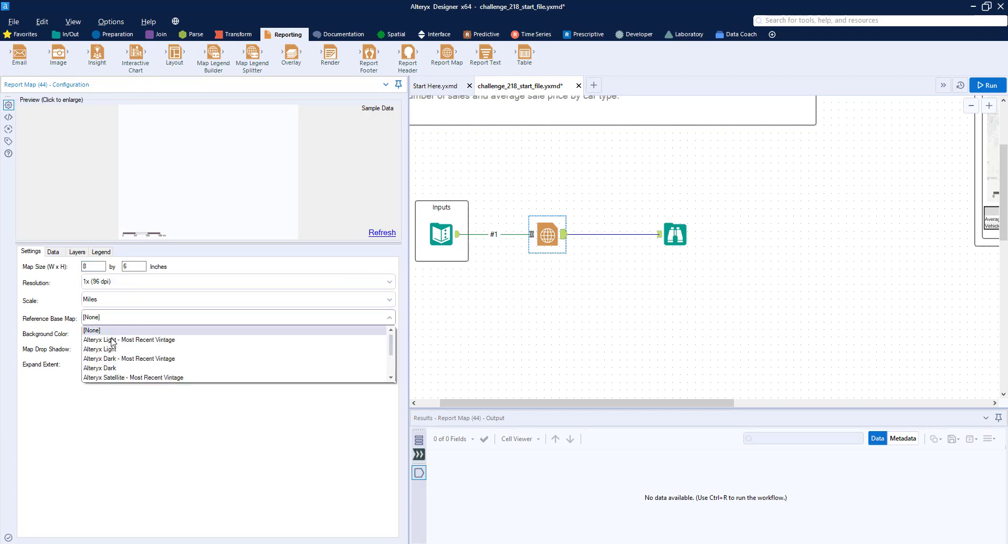
click(114, 341)
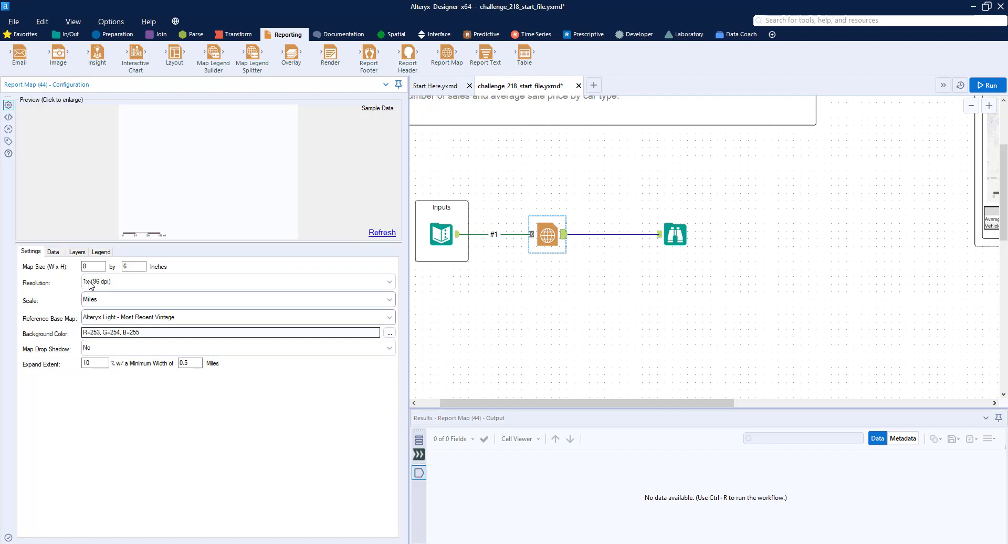
Step: For data connection #1, set the spatial field to Buyer's Location and the thematic field to Type of Vehicle
click(54, 252)
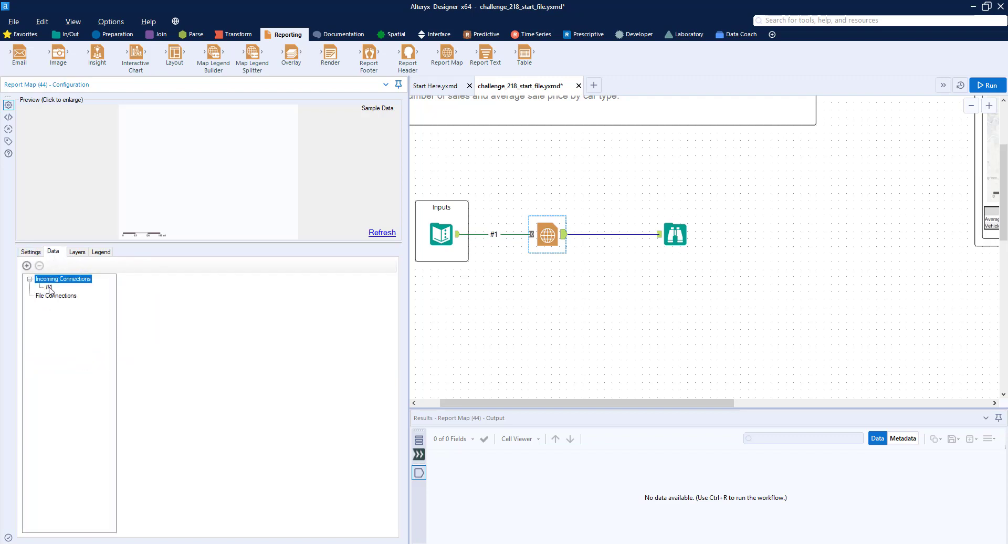
click(49, 287)
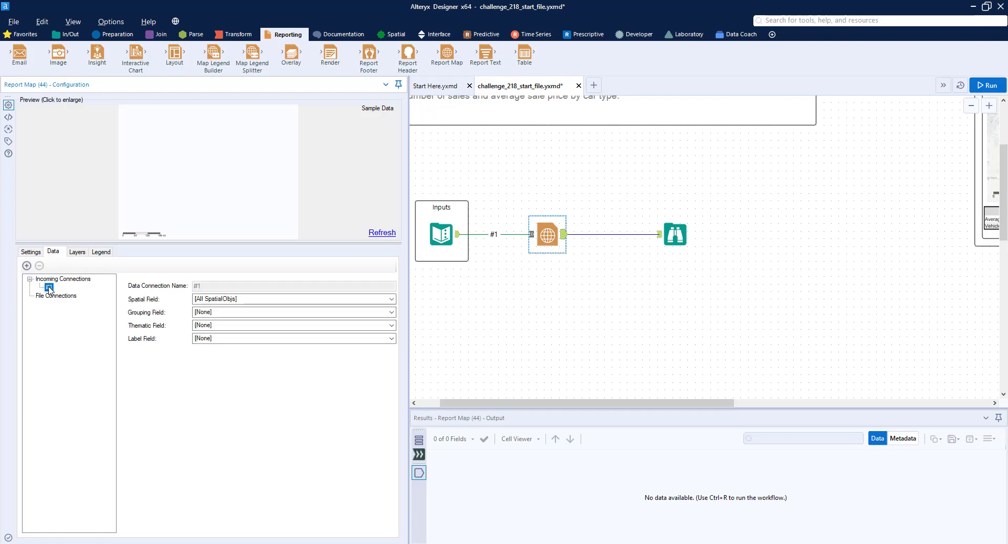
click(391, 299)
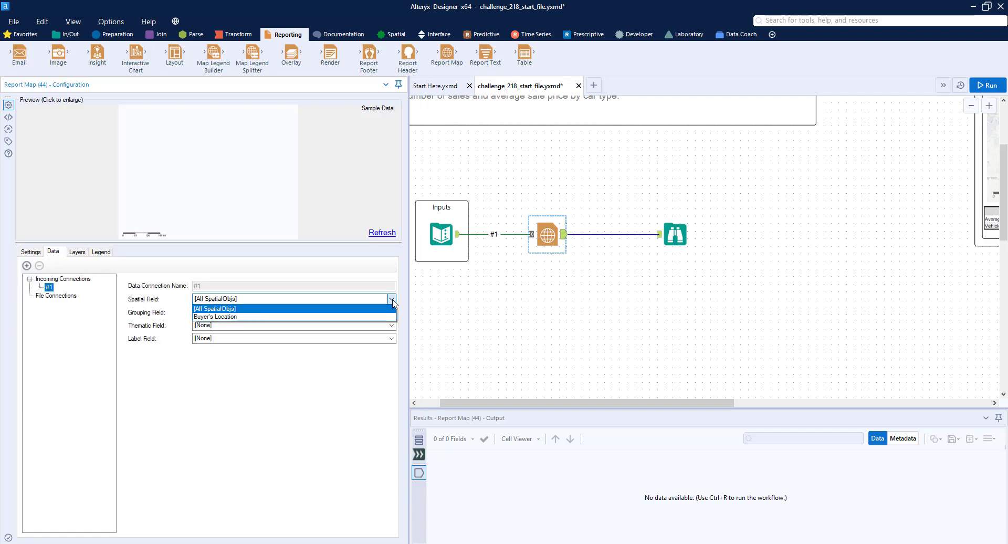
click(366, 317)
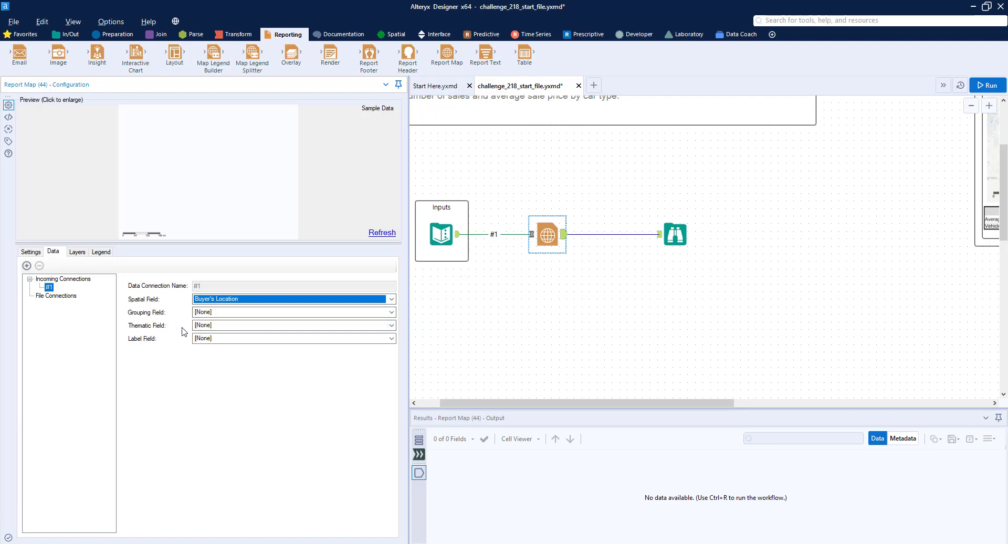
click(391, 325)
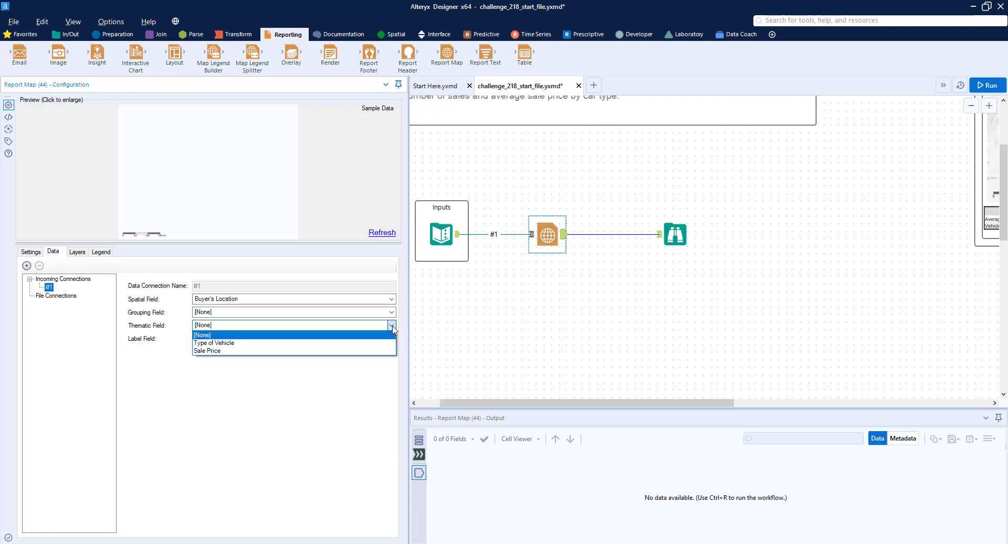
click(243, 343)
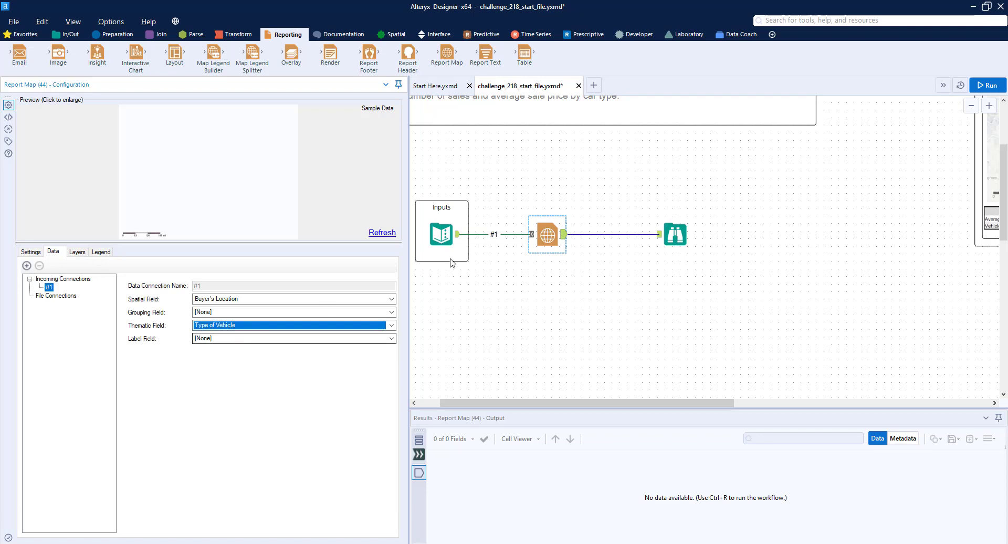
Step: Run the workflow and view the map in the Browse tool's report output
click(990, 88)
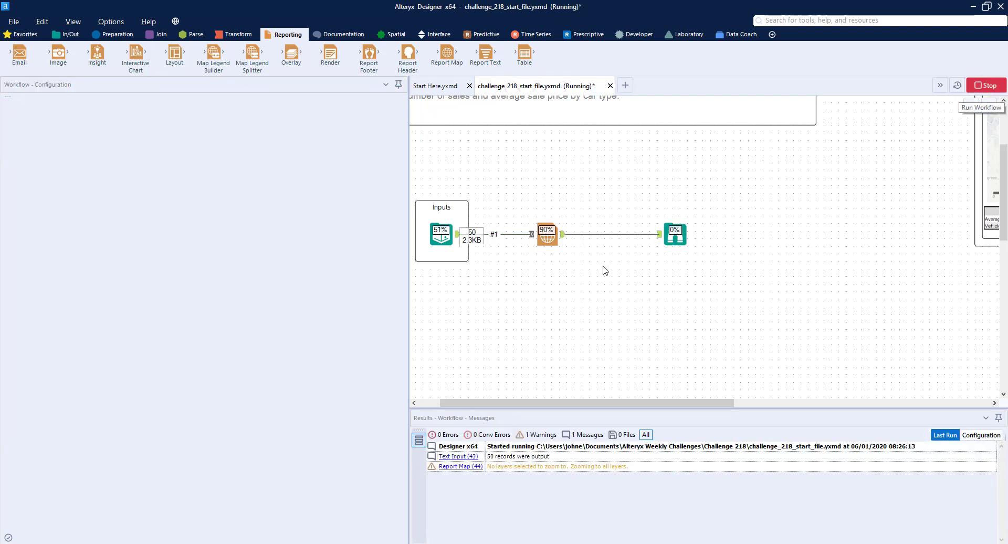
click(675, 234)
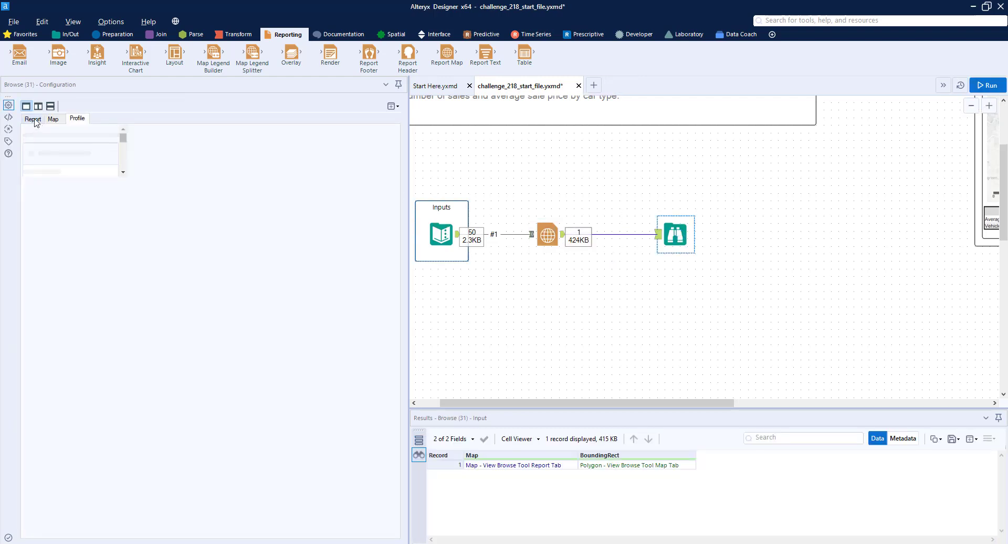
click(33, 120)
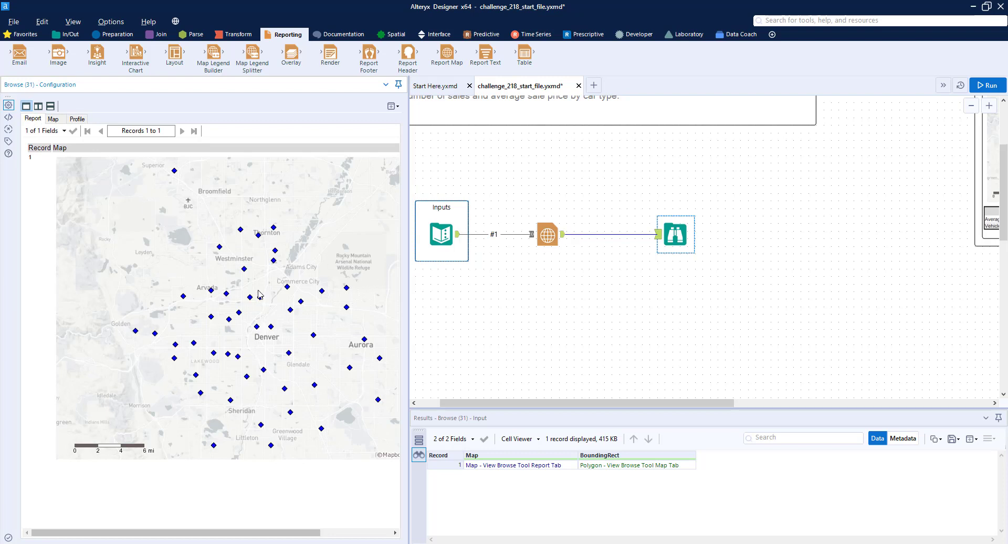
Step: Add a points layer for connection #1 to the Report Map's layers
click(547, 231)
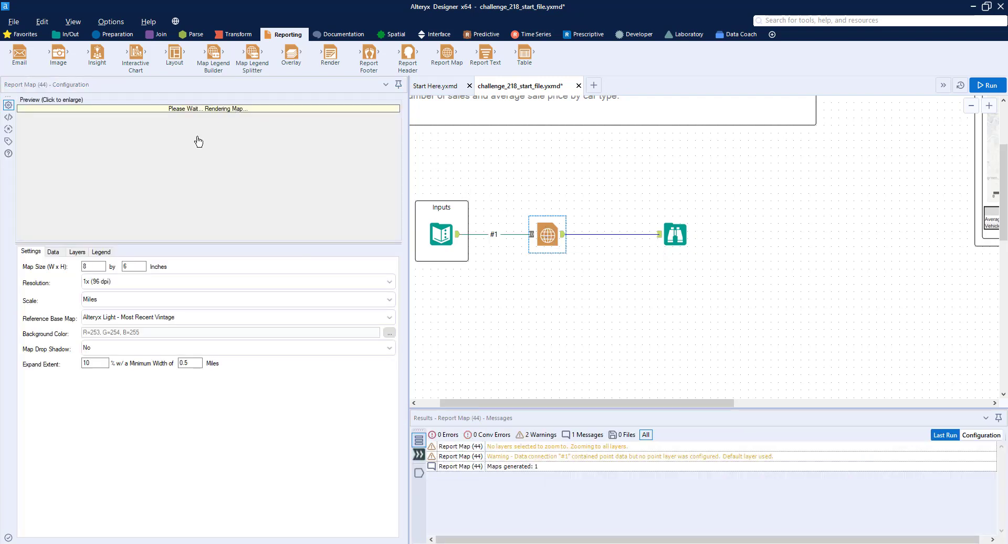
click(77, 252)
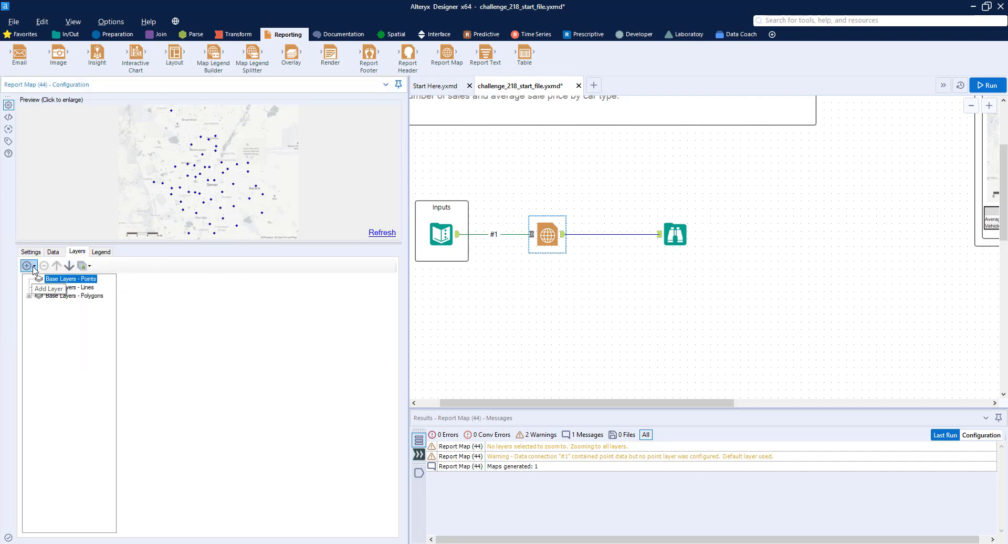
click(33, 268)
mouse_move(73, 279)
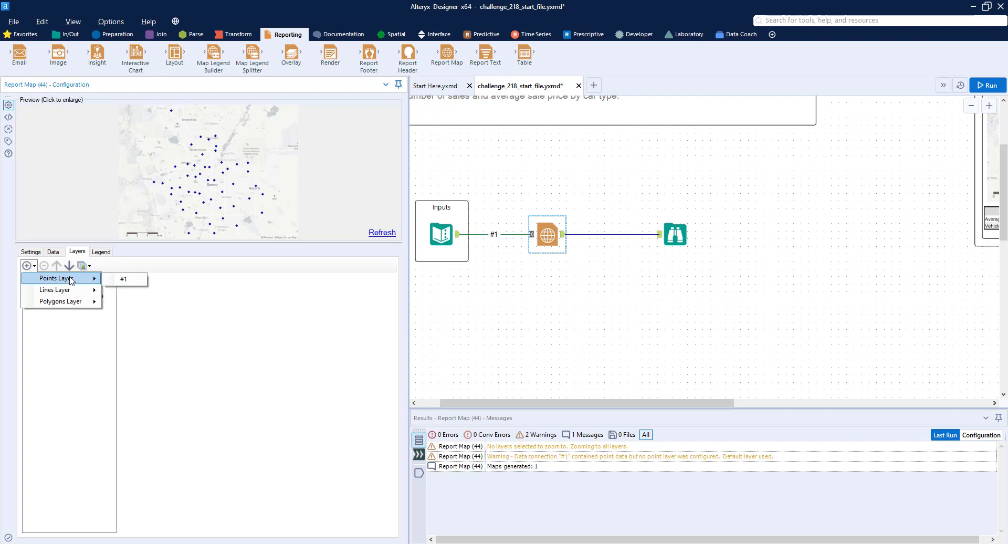
click(116, 283)
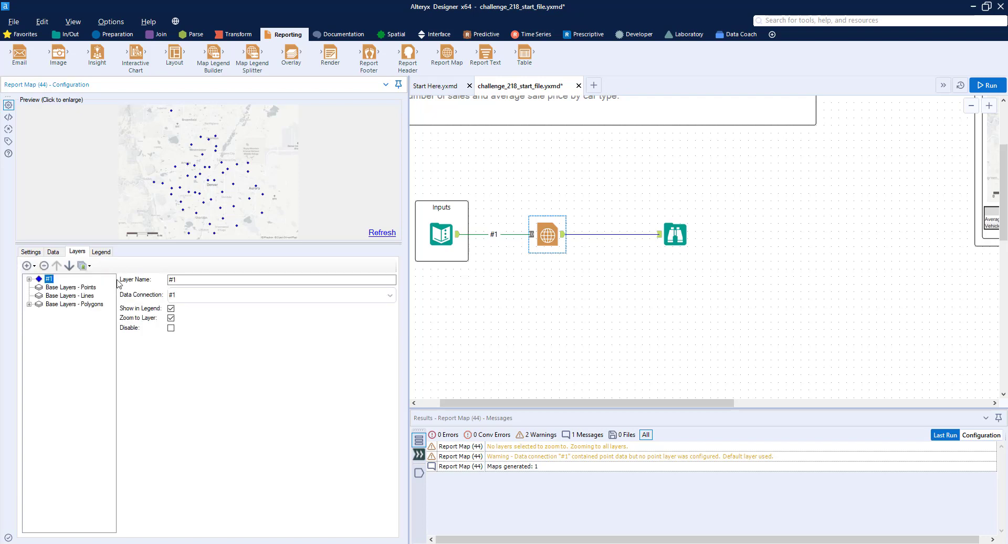
Step: Set the #1 layer's point style to Circle
click(30, 279)
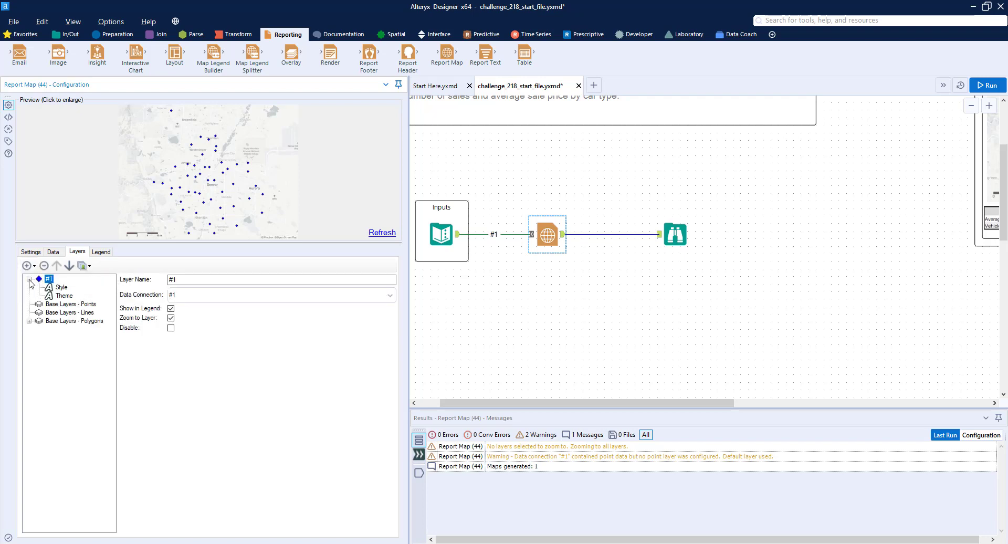
click(61, 288)
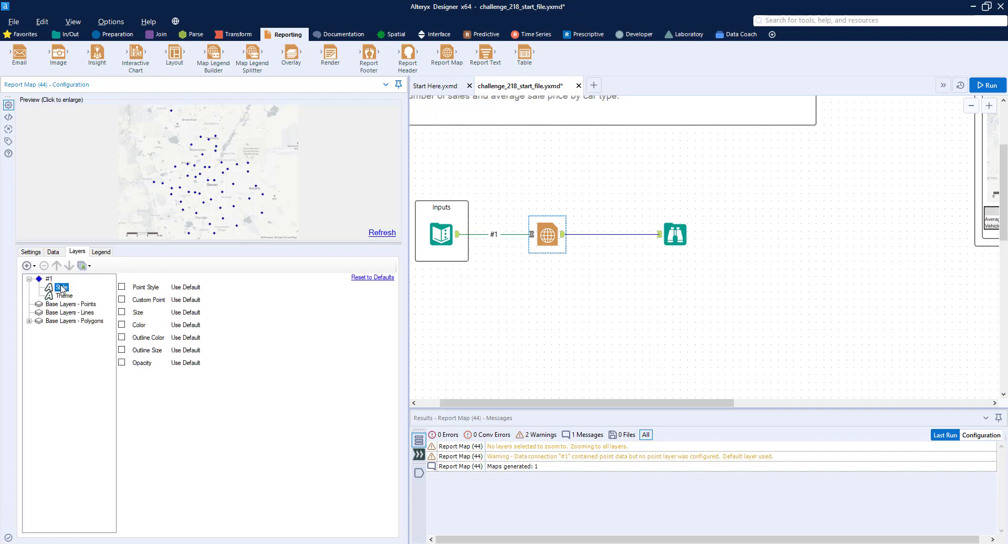
click(122, 287)
click(191, 290)
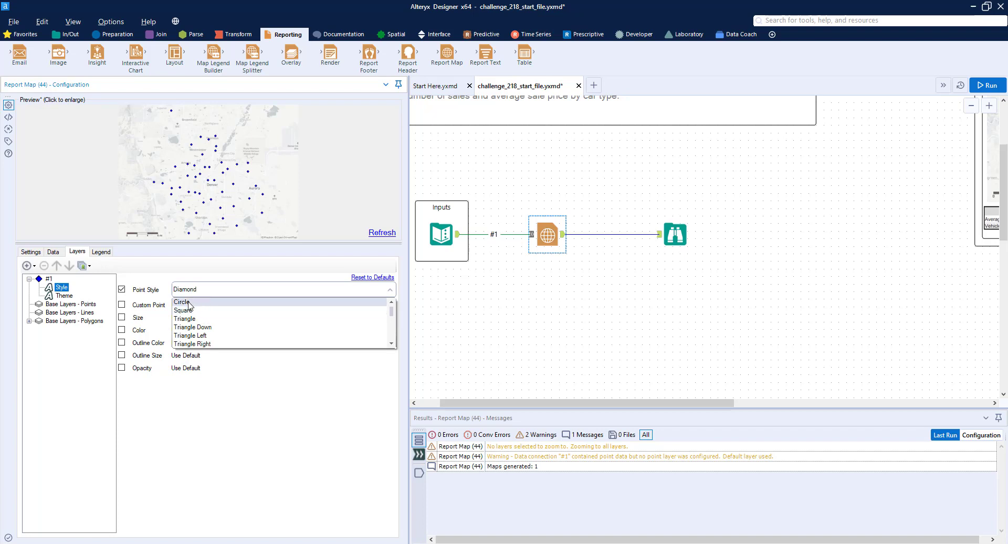
click(184, 302)
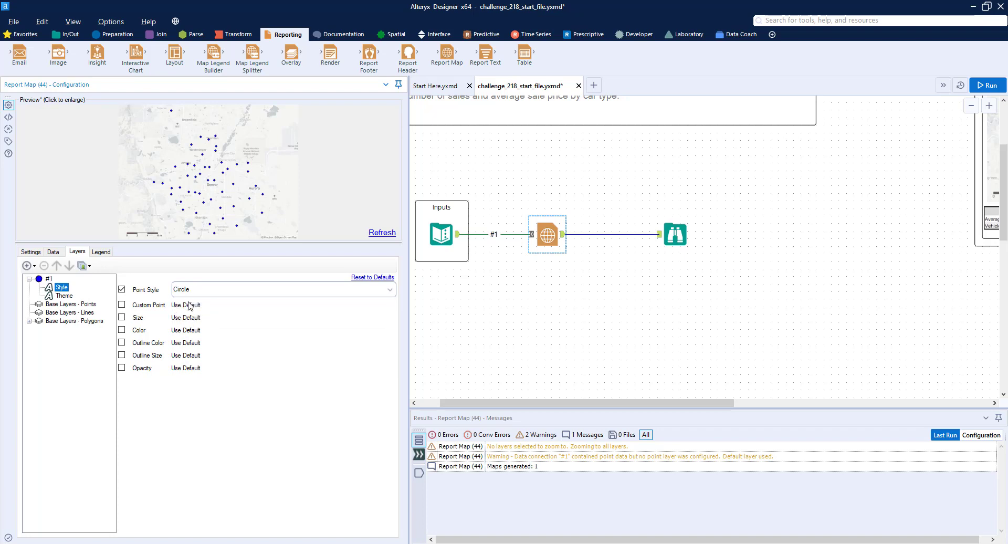
Step: Set the #1 layer's theme to the Unique Value tile method with the Map color method
click(66, 295)
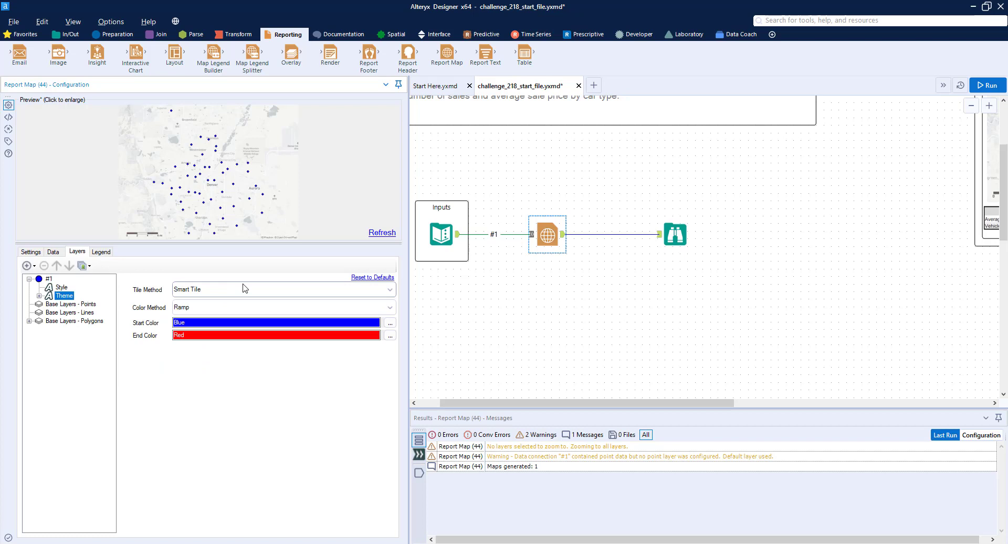
click(210, 291)
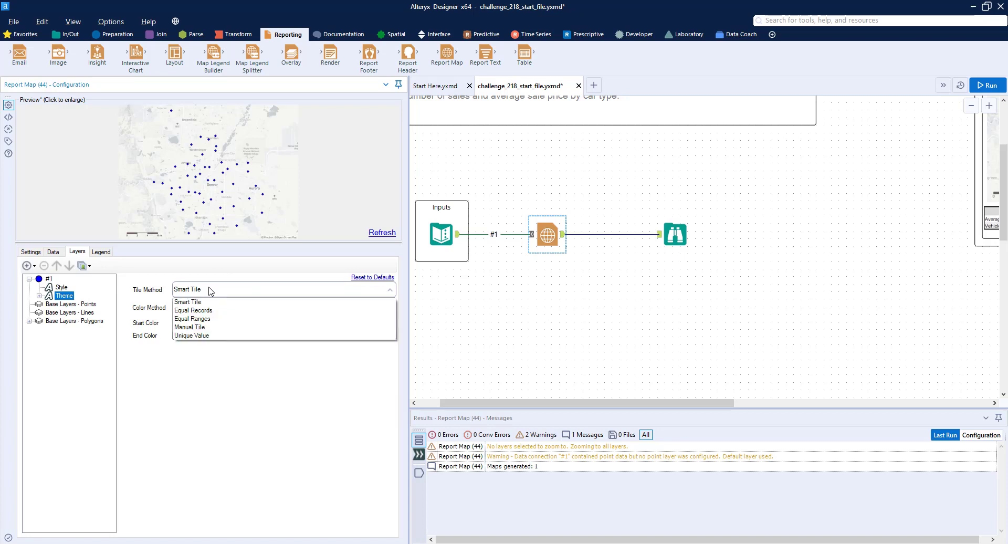
click(214, 336)
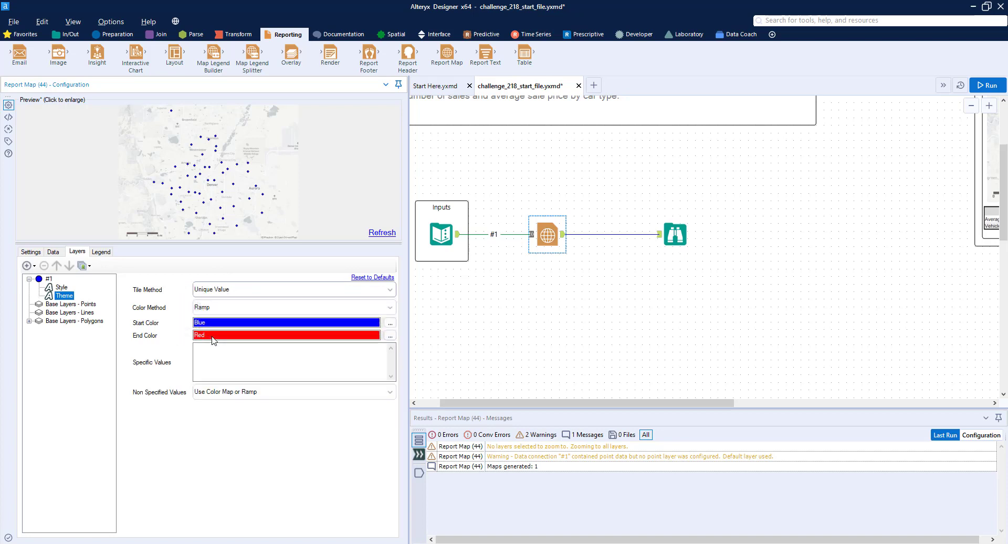
click(206, 308)
click(219, 330)
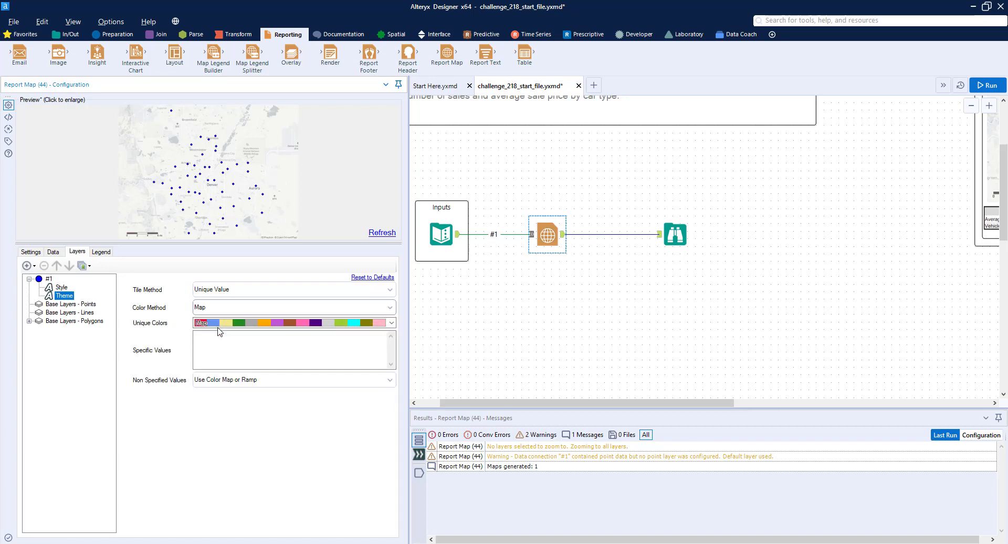
Step: Run the workflow and compare the rendered map with the sample output report on the canvas
click(982, 87)
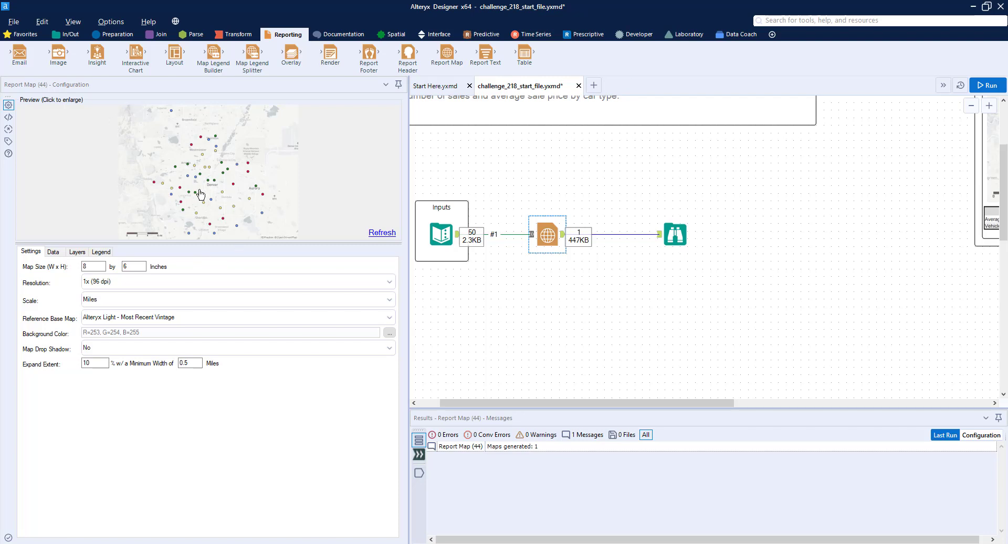
drag(446, 540, 503, 540)
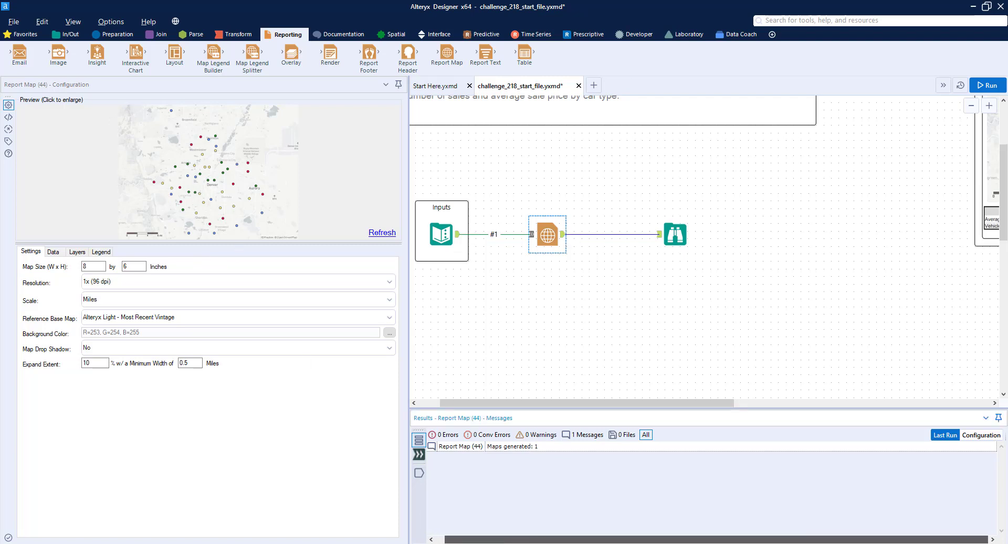
drag(641, 403, 855, 402)
scroll(855, 382, up, 3)
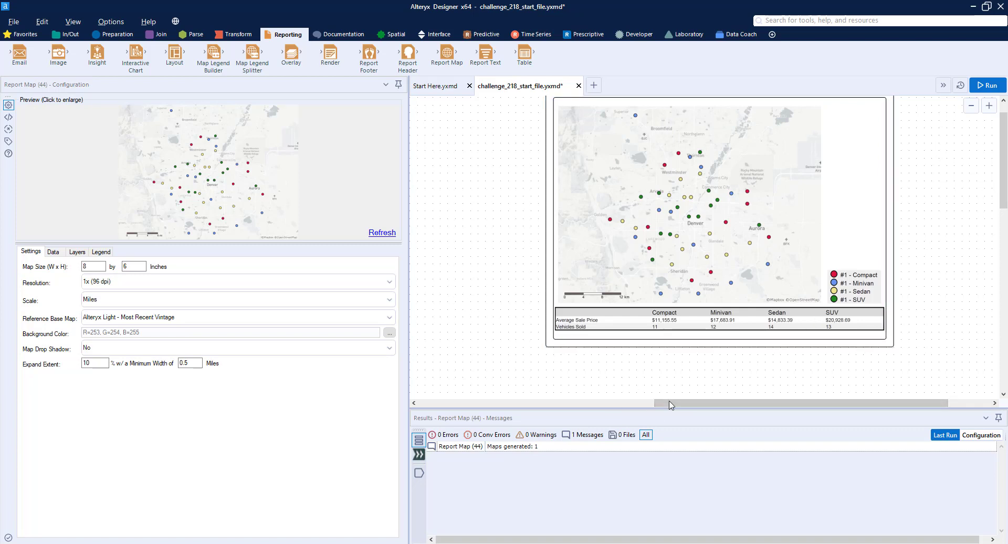
drag(682, 403, 448, 403)
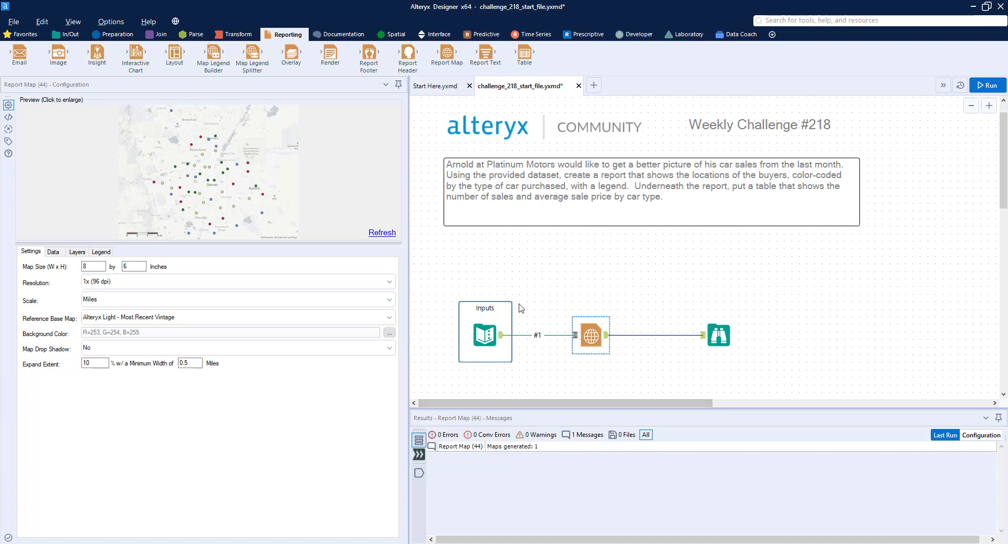
scroll(517, 306, down, 1)
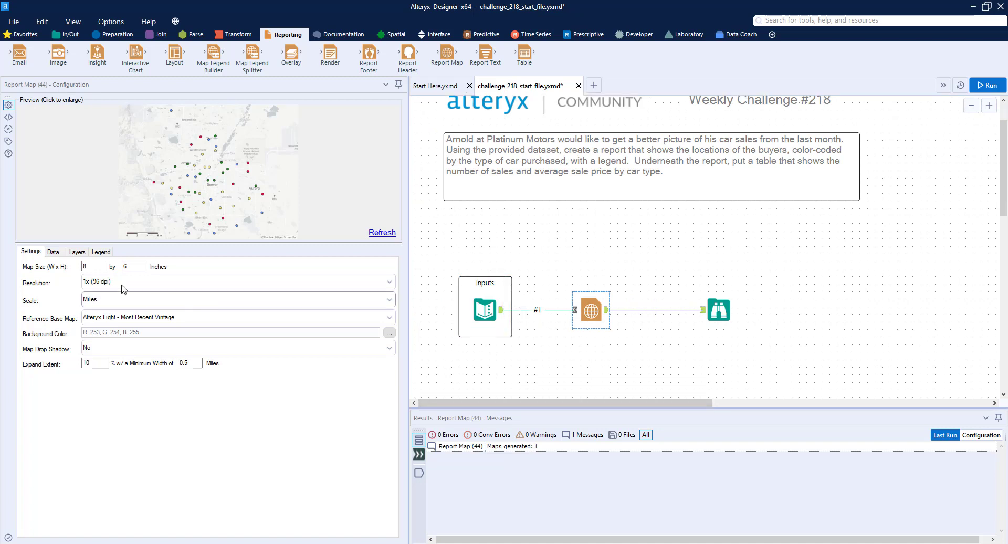
Step: Review the Report Map's configuration tabs and the sample report's table of average sale price and vehicles sold
click(99, 252)
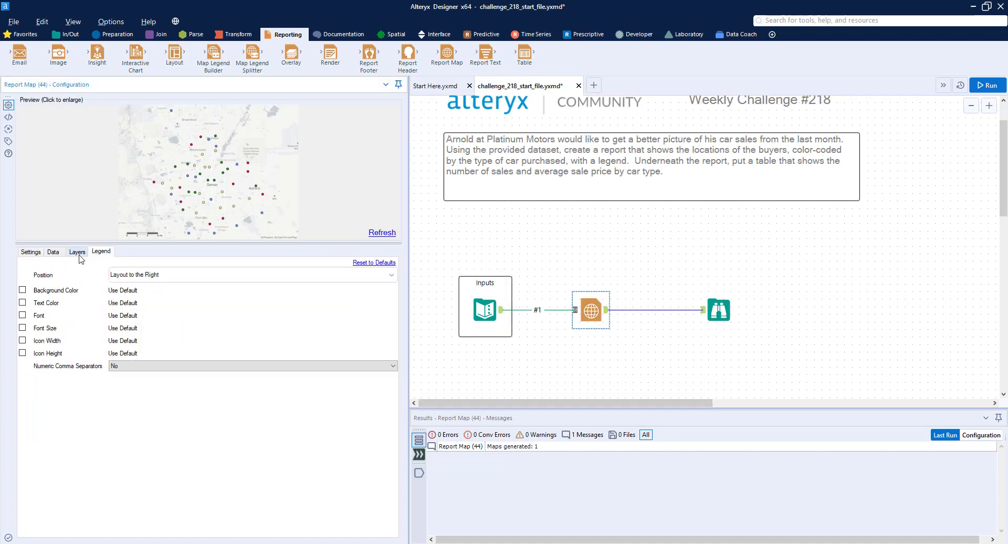
click(78, 252)
click(53, 252)
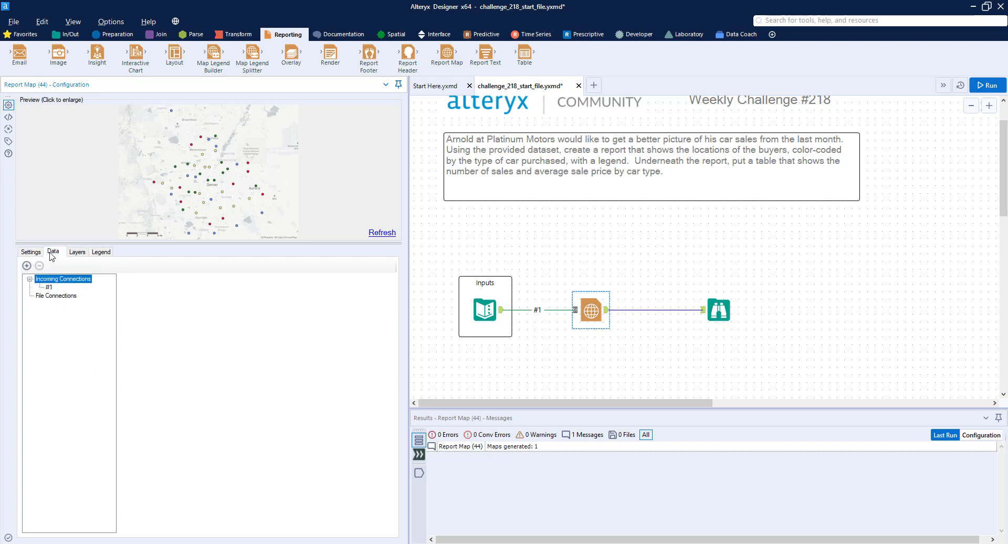
click(33, 252)
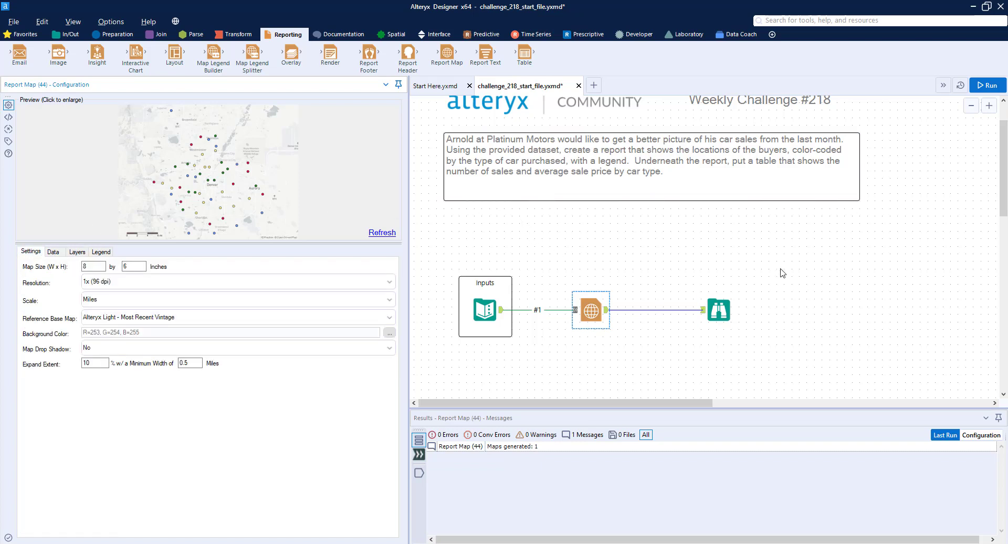
scroll(628, 281, down, 3)
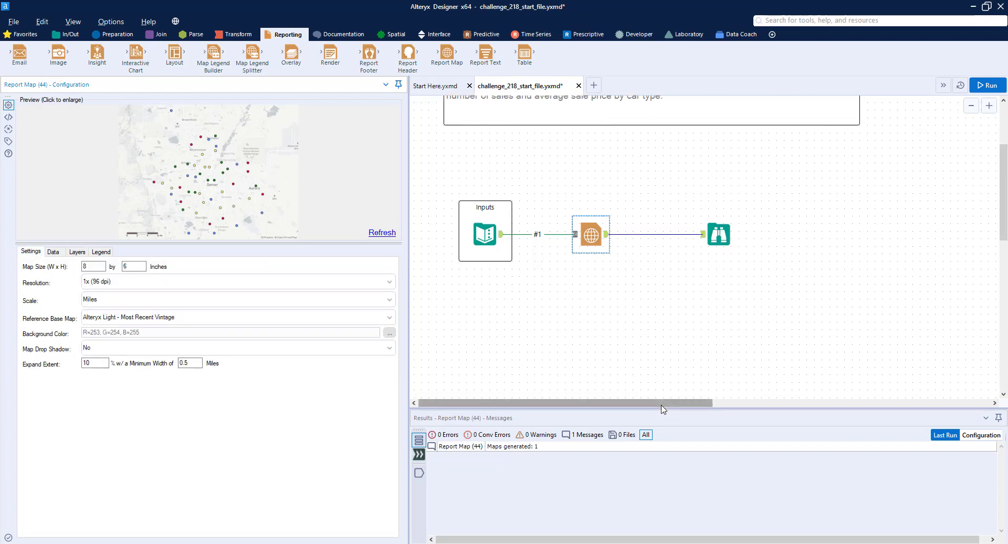
drag(660, 402, 912, 378)
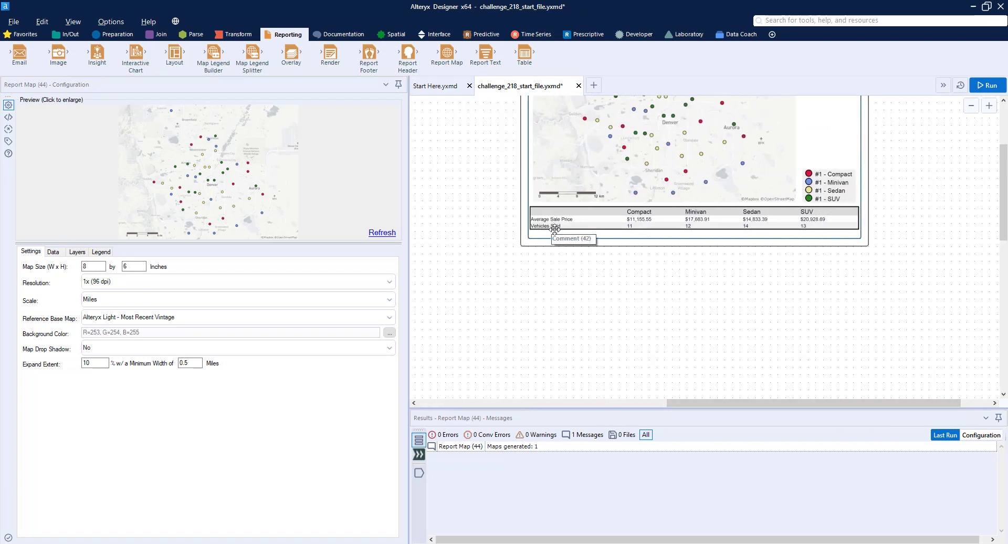
drag(763, 405, 514, 405)
Step: Add a Summarize tool on the input data and group by Type of Vehicle
click(239, 34)
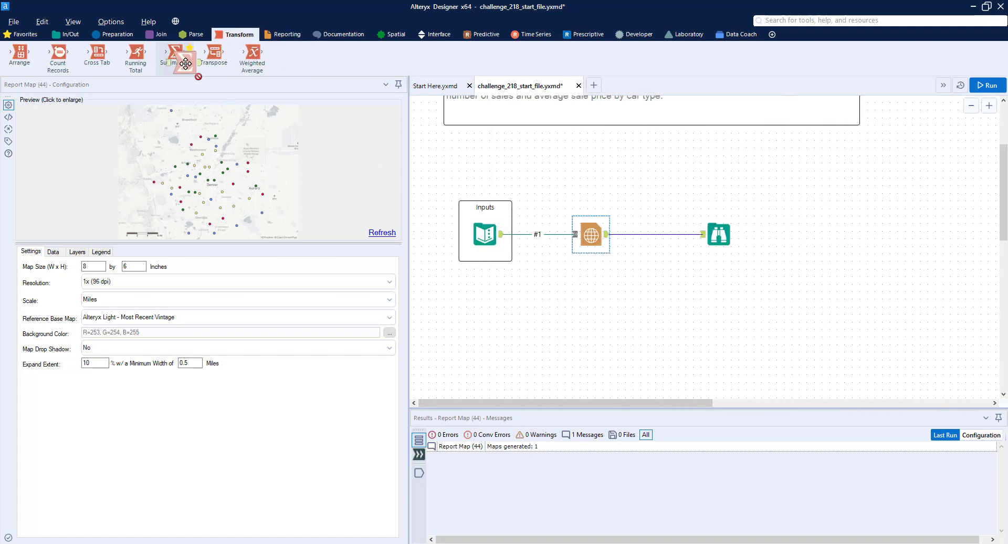
drag(174, 54, 541, 272)
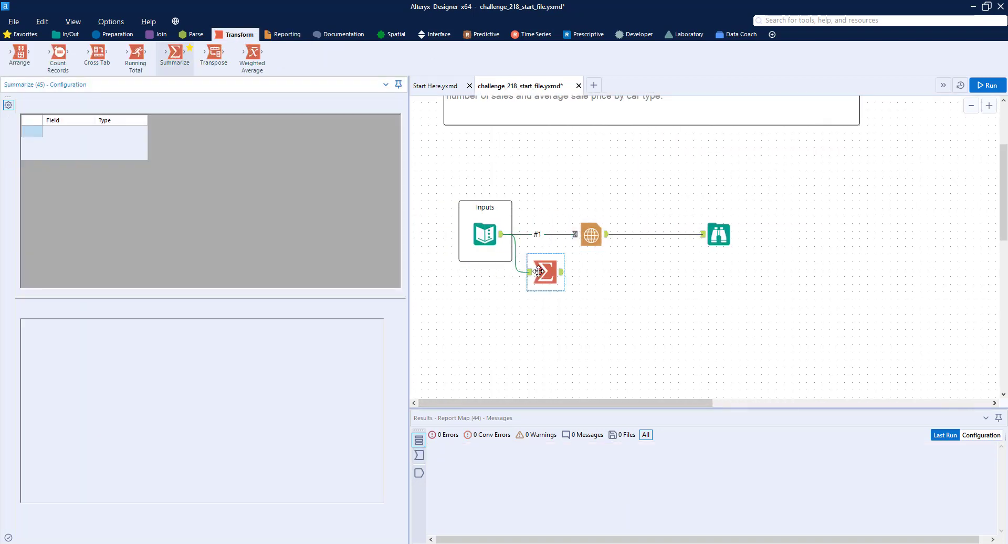
click(78, 143)
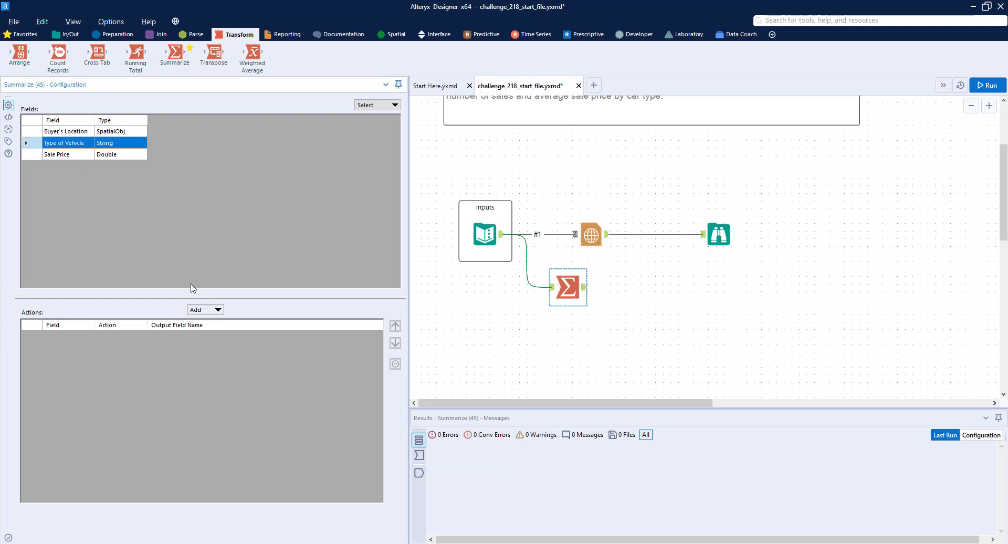
click(204, 309)
click(216, 321)
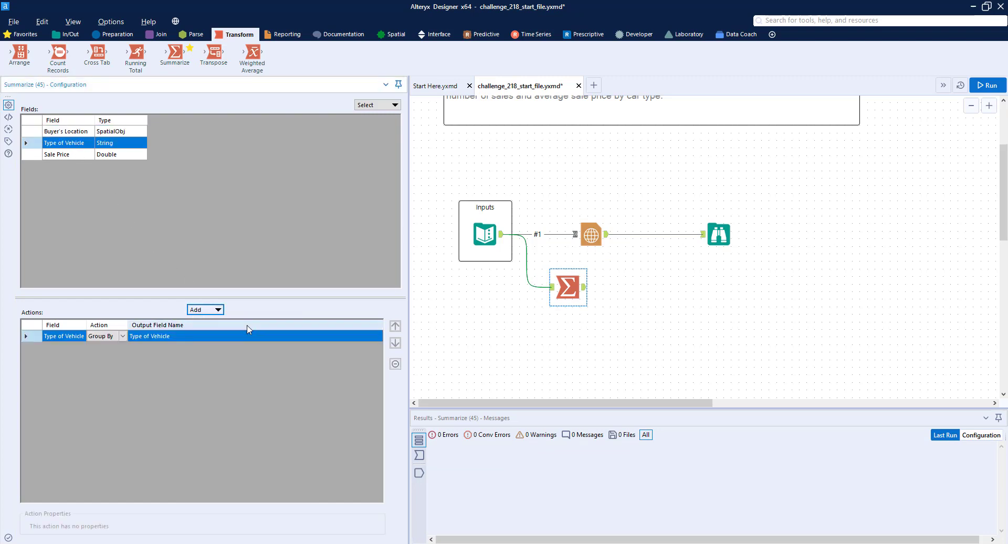
Step: Add a Count of Type of Vehicle and an Average of Sale Price, moving the average above the count
click(216, 309)
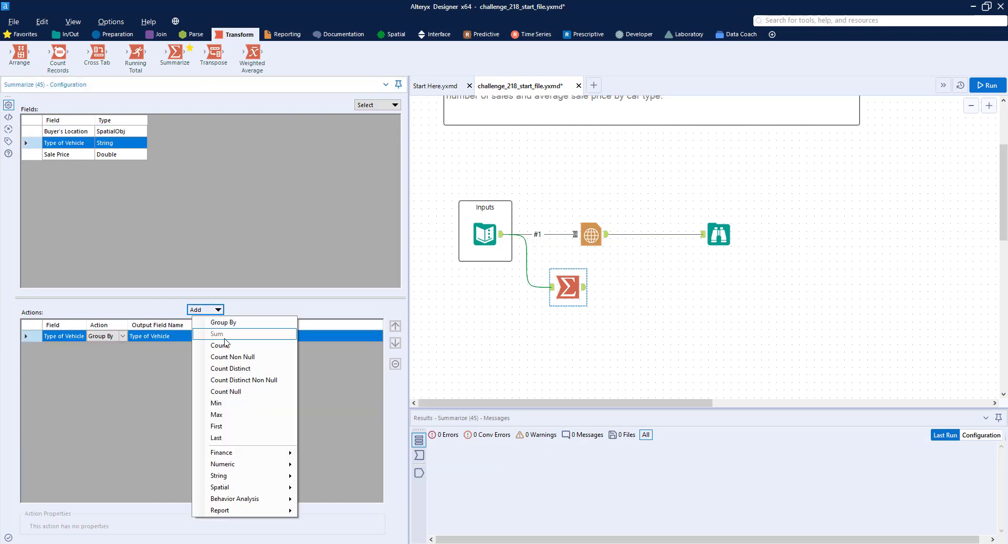
click(216, 333)
click(61, 155)
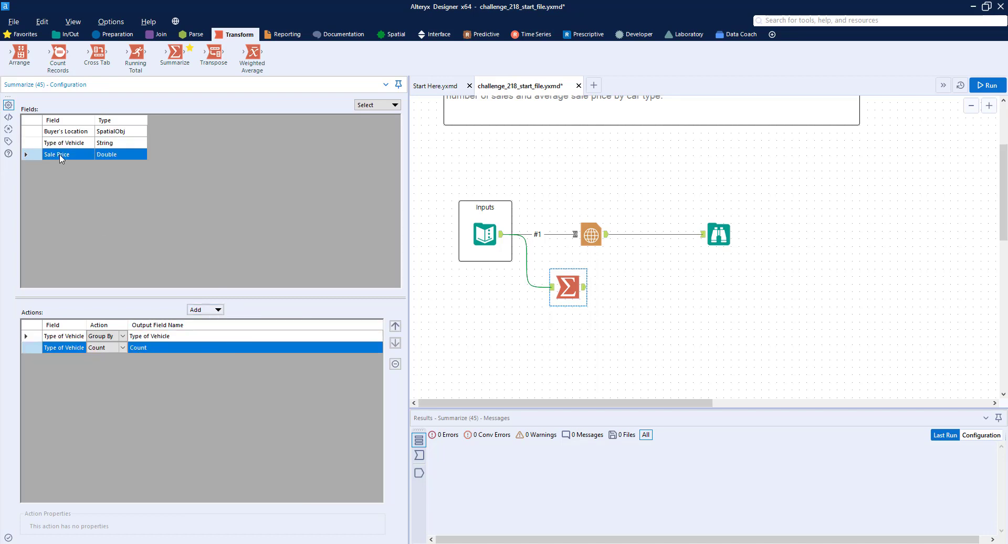
click(212, 309)
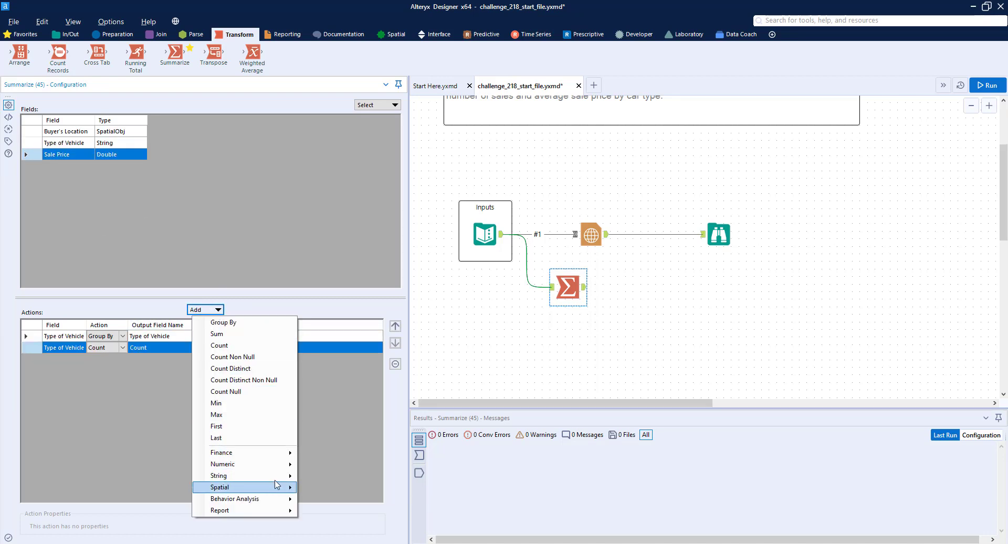
mouse_move(277, 467)
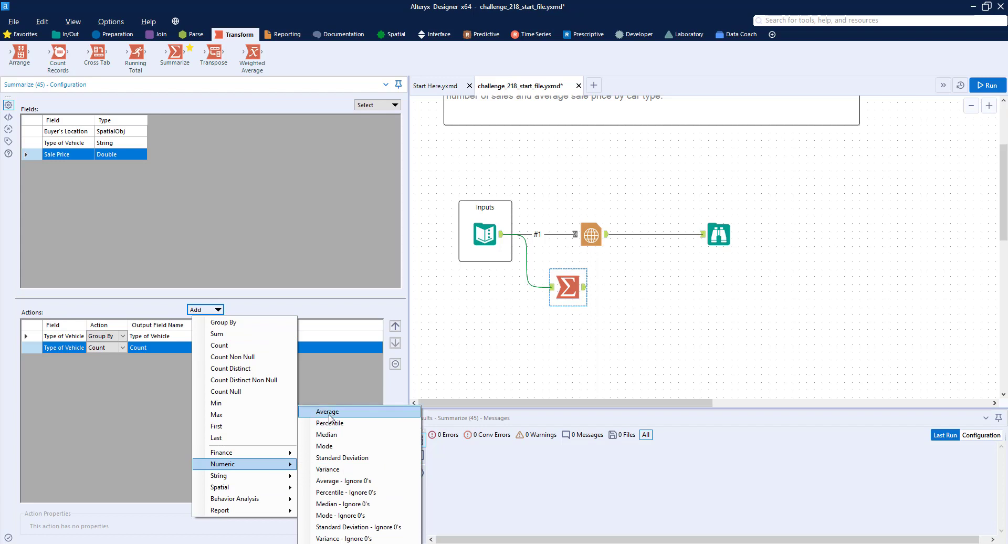
click(329, 412)
click(395, 327)
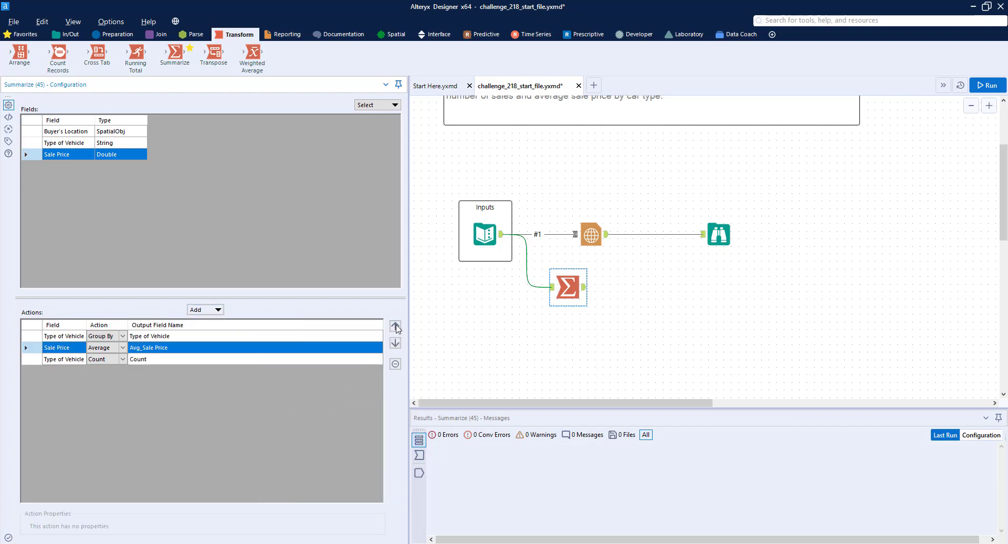
Step: Attach a Browse tool to the Summarize output and run the workflow
click(67, 34)
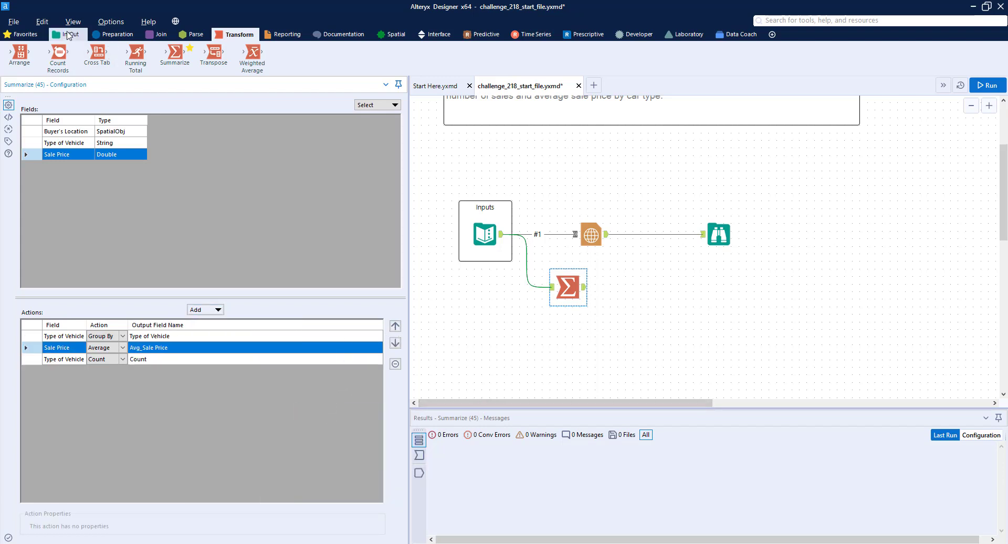
drag(20, 52, 654, 288)
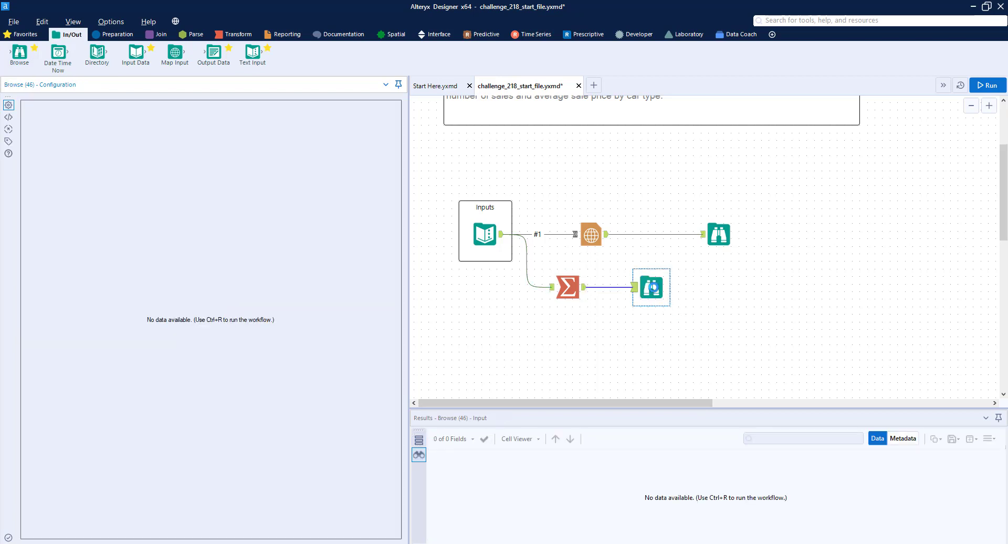
key(ctrl+r)
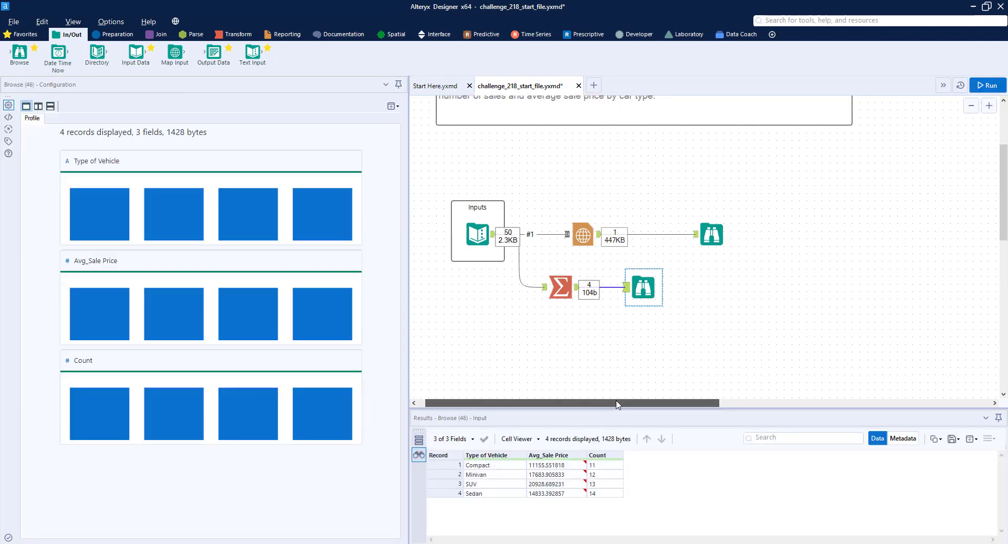
Step: Compare the summary output with the sample report table and shift the summary Browse tool further right
drag(599, 405, 852, 388)
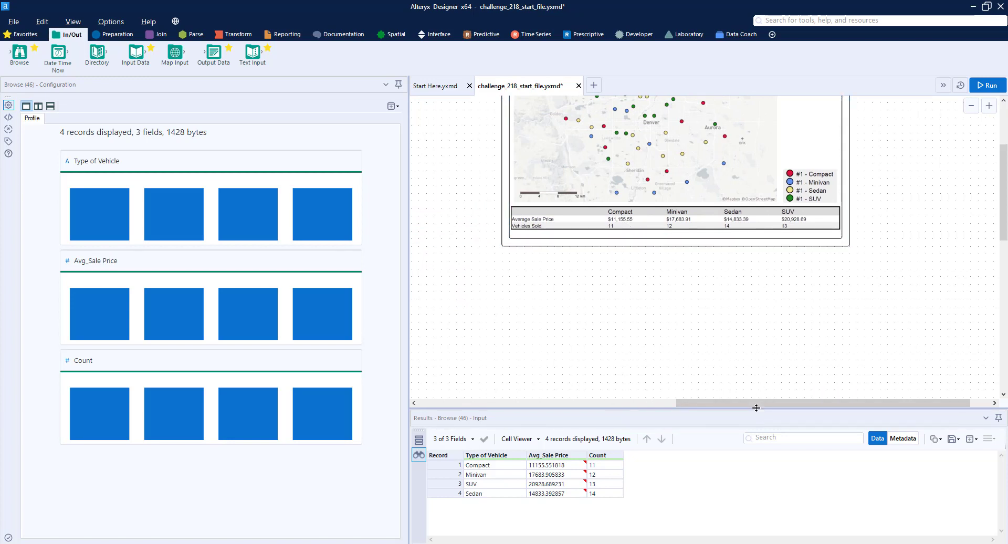
drag(756, 408, 486, 366)
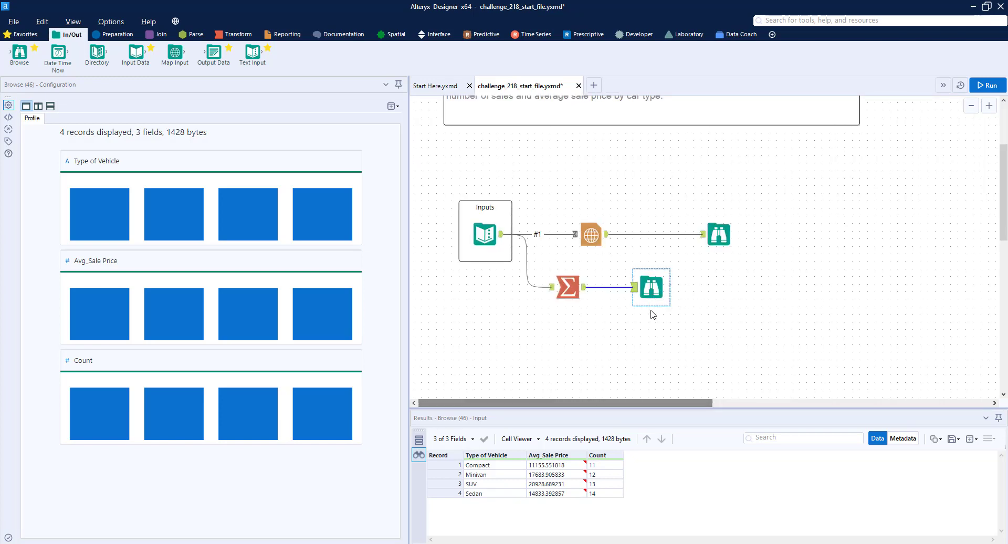
drag(653, 289, 789, 292)
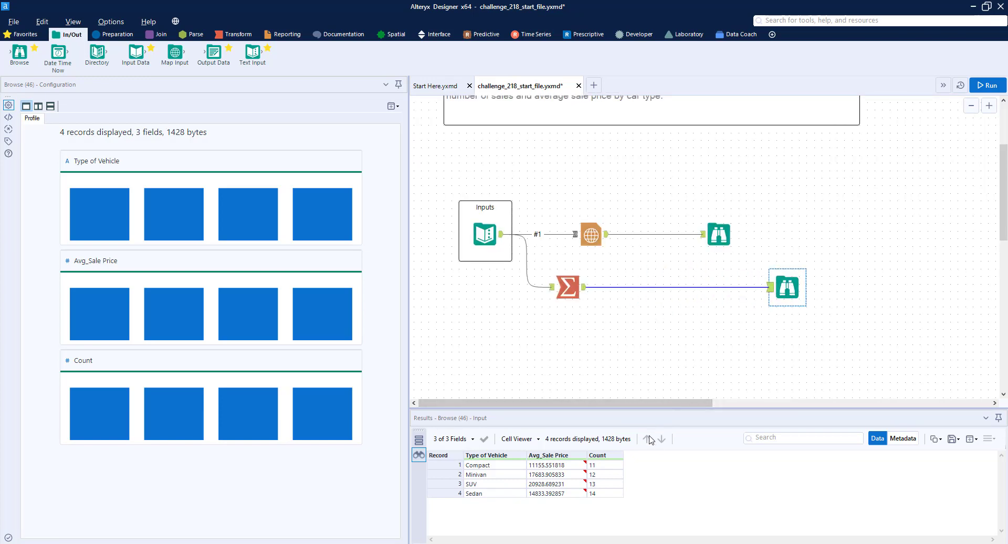
drag(647, 408, 888, 368)
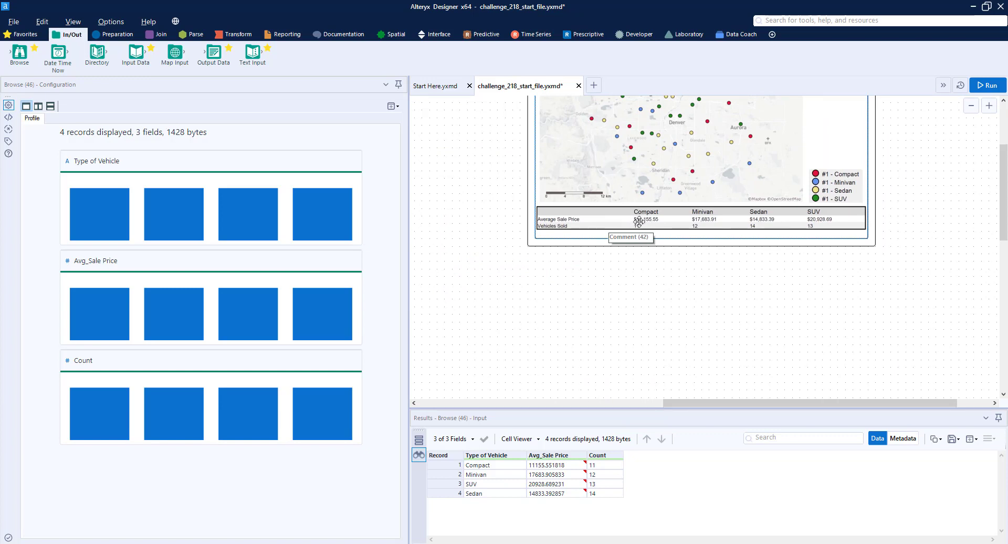
drag(779, 403, 568, 404)
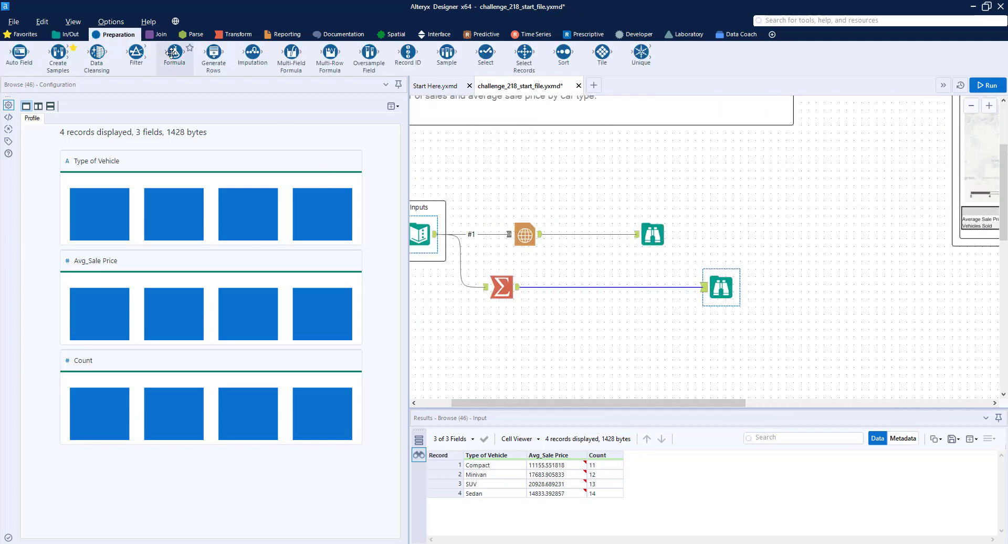
Step: Insert a Formula tool between Summarize and Browse and add a new column named Average Sale Price
drag(174, 52, 562, 287)
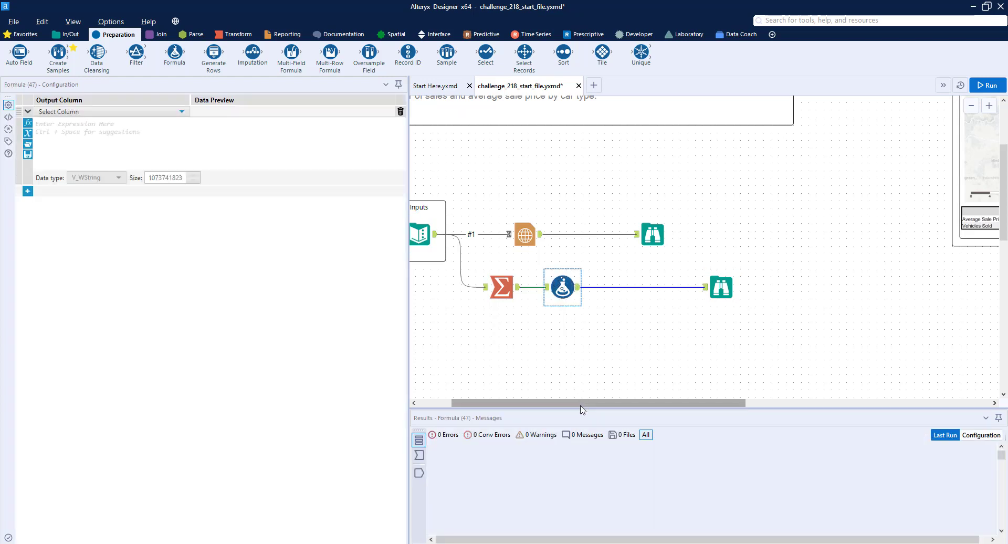
drag(582, 402, 598, 402)
click(104, 115)
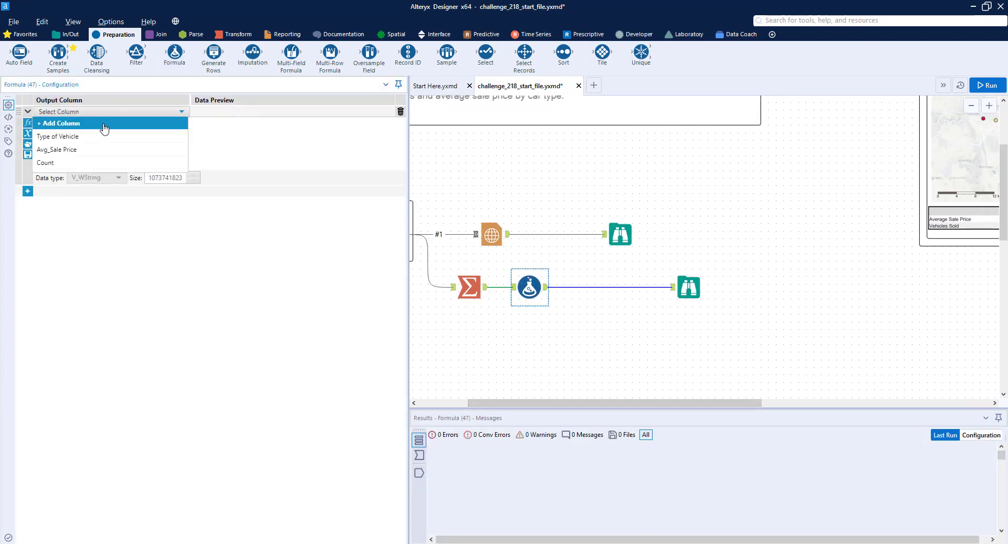
click(103, 123)
text(Average Sale Price)
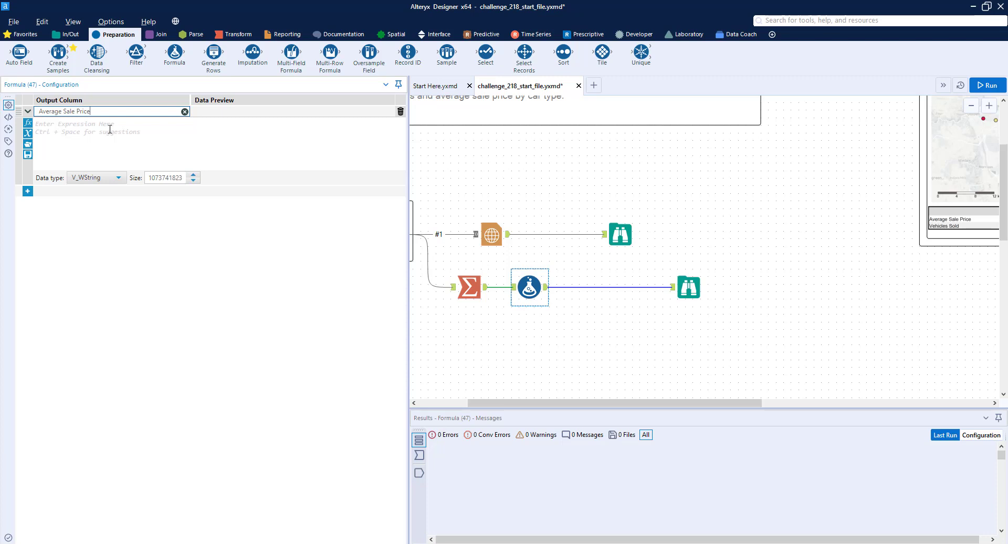
Step: Set the Average Sale Price expression to "$" + ToString([Avg_Sale Price], 2, 1)
click(110, 129)
text(tos)
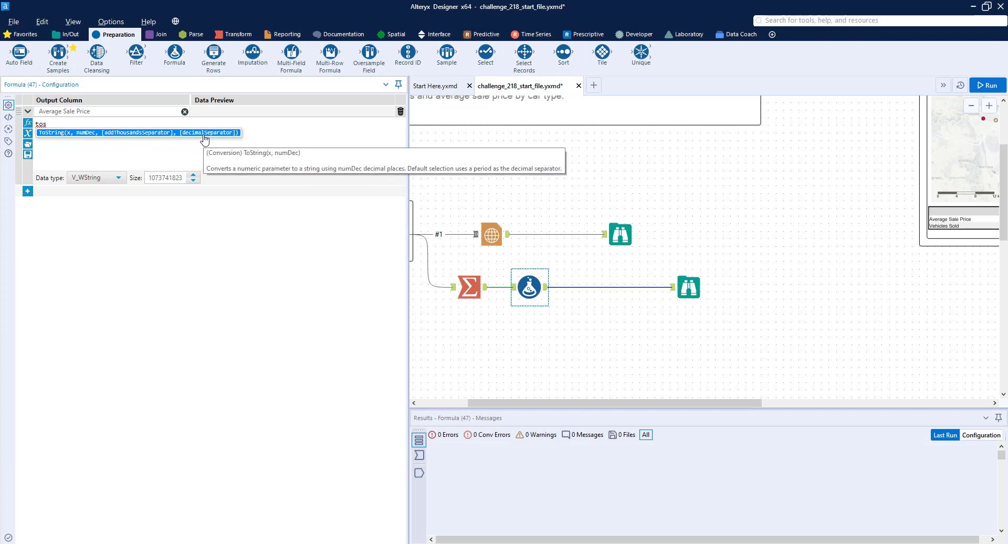
key(Return)
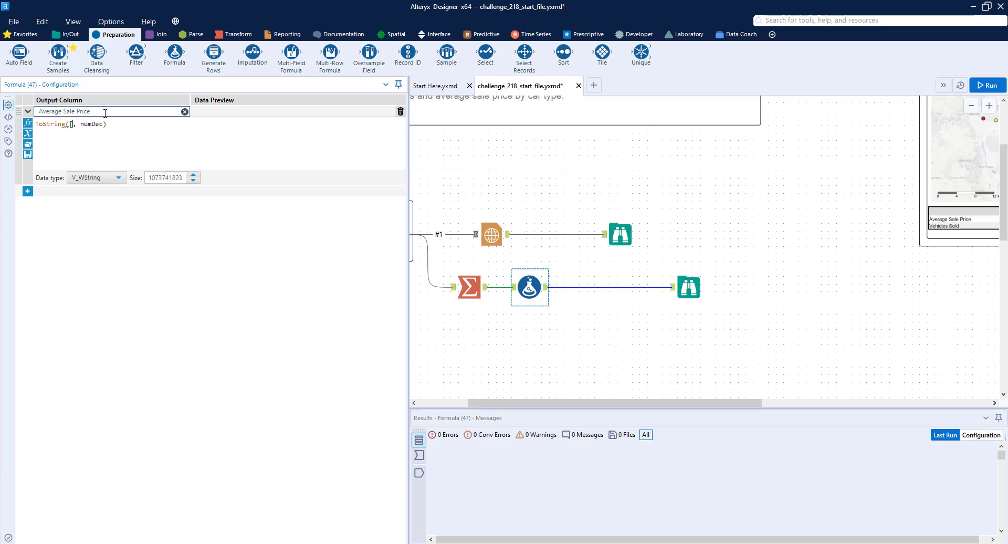
text([)
key(Down)
key(Return)
text(2, 1)
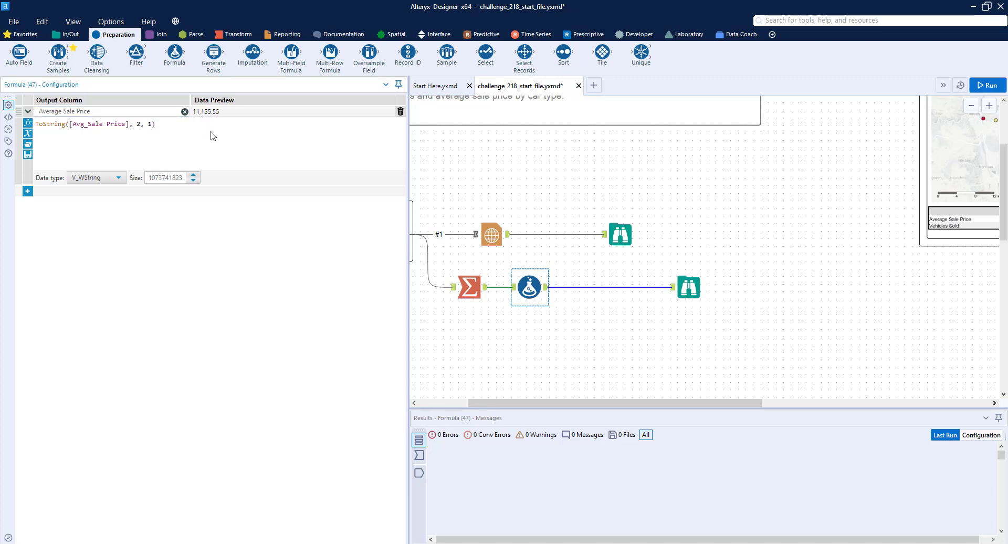
key(BackSpace)
text(, )
text(1)
text(")
text($" +)
Step: Run the workflow and compare the formatted prices in the Browse results with the sample report table
click(980, 86)
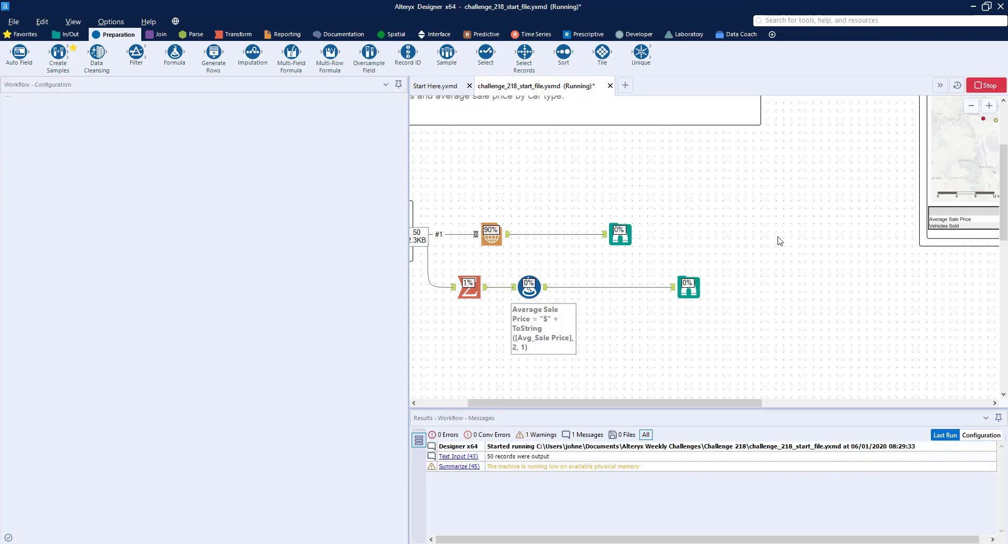
click(689, 287)
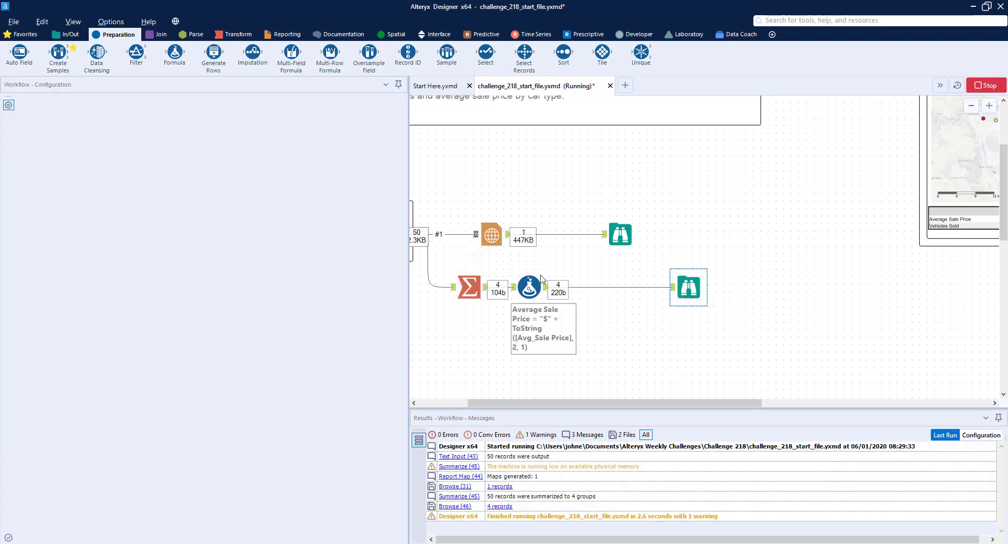
click(687, 287)
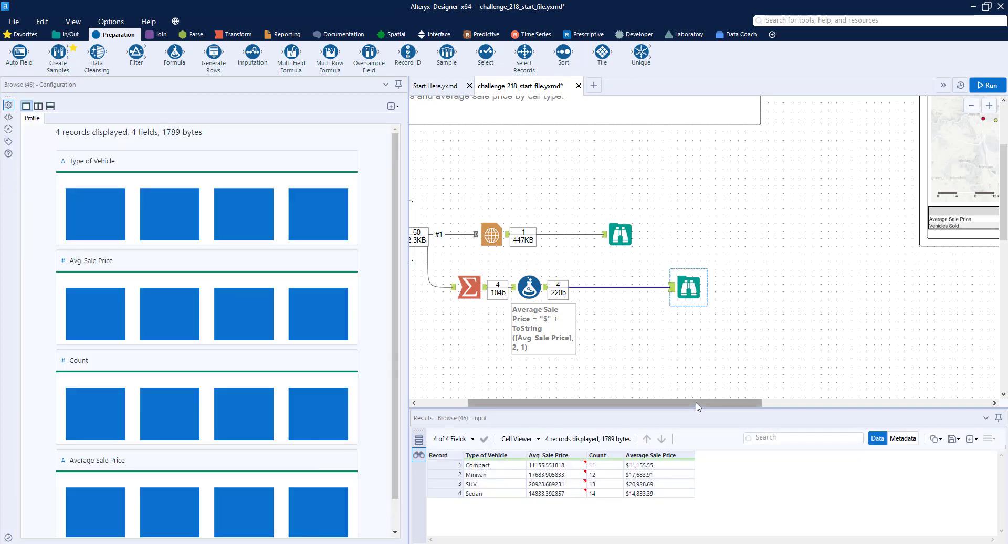
drag(697, 406, 779, 408)
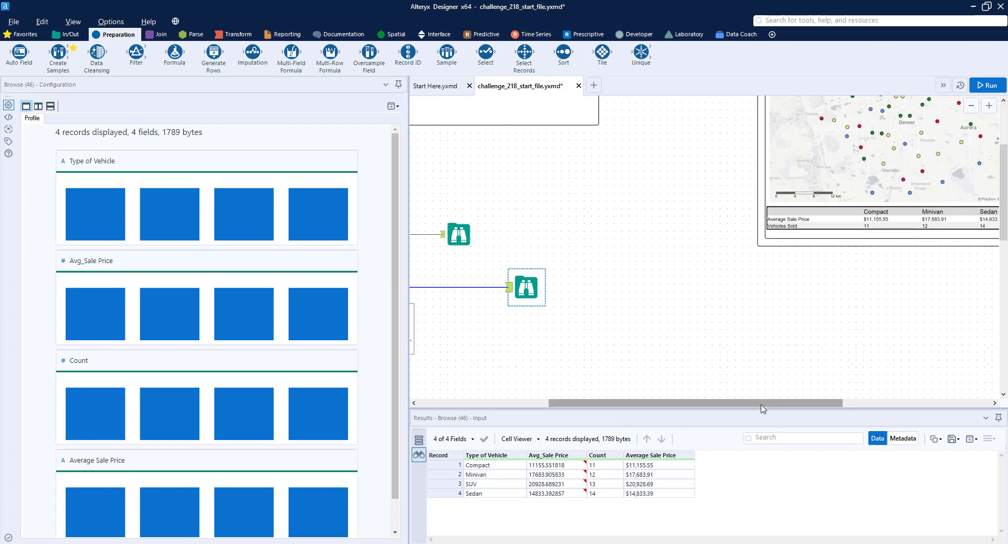
drag(763, 408, 633, 406)
Step: Rename the Summarize tool's Count output field and rerun the workflow
click(568, 287)
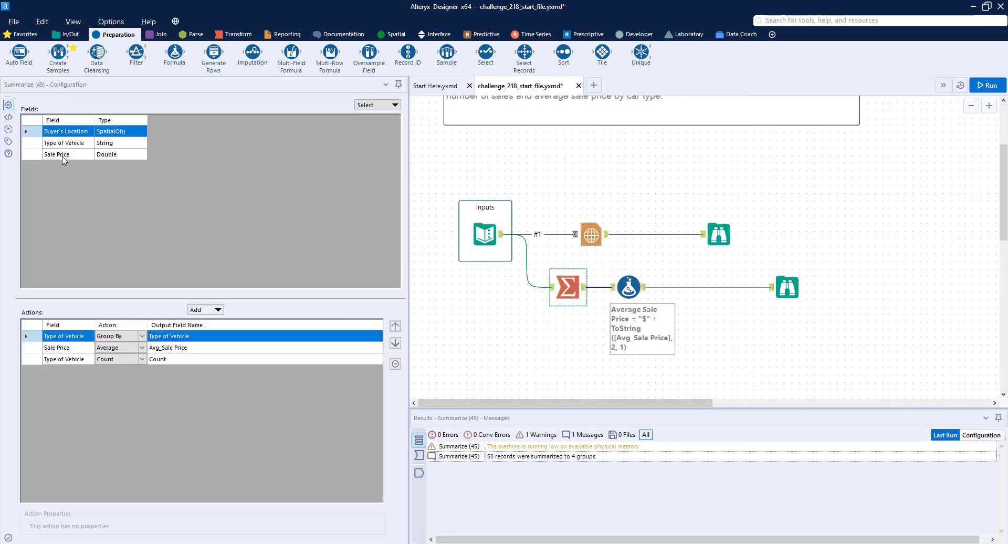
click(167, 359)
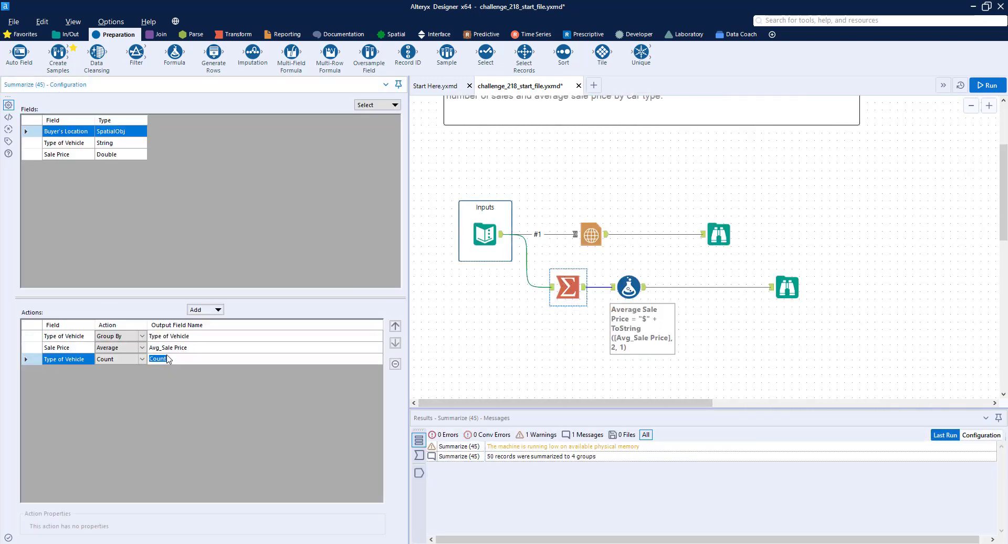
text(Vehicles Sold)
key(ctrl+r)
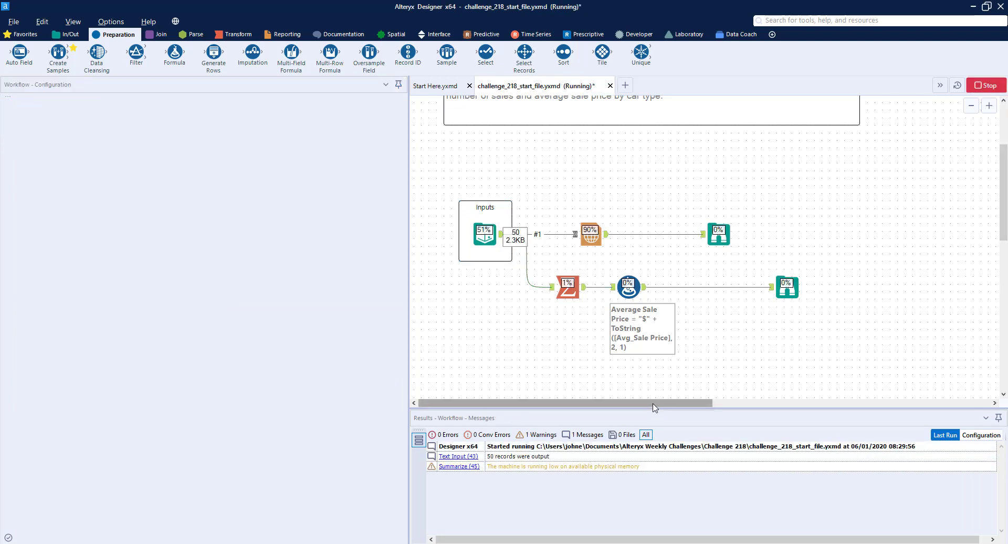
Step: Insert a Transpose tool between the Formula and Browse tools, keying on Type of Vehicle and excluding Avg_Sale Price from the data columns
drag(653, 404, 697, 407)
click(696, 288)
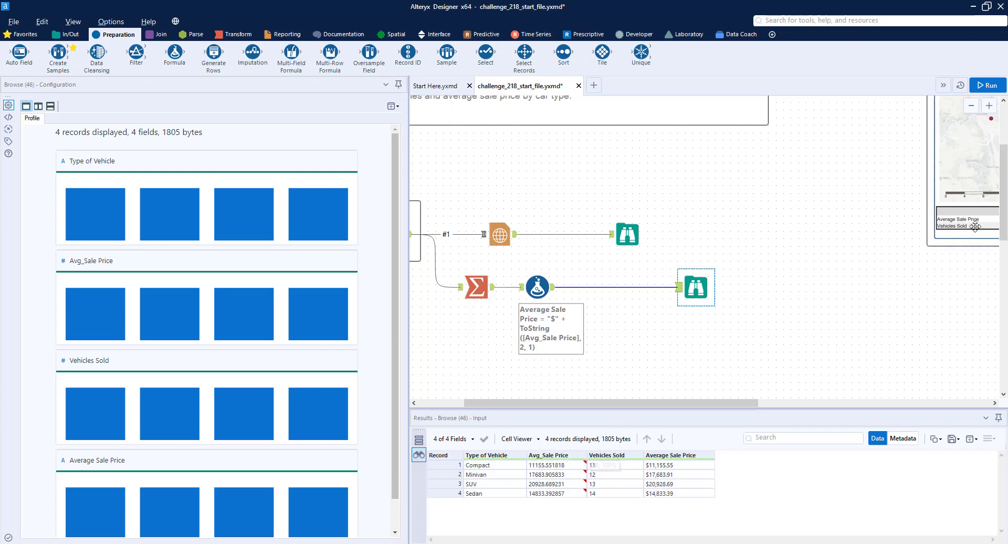
click(237, 34)
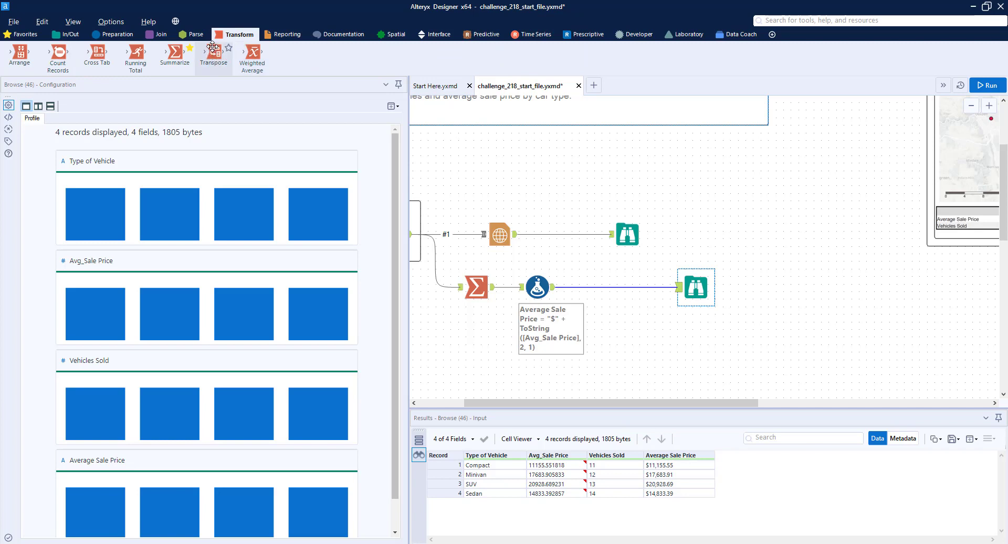
drag(212, 48, 604, 286)
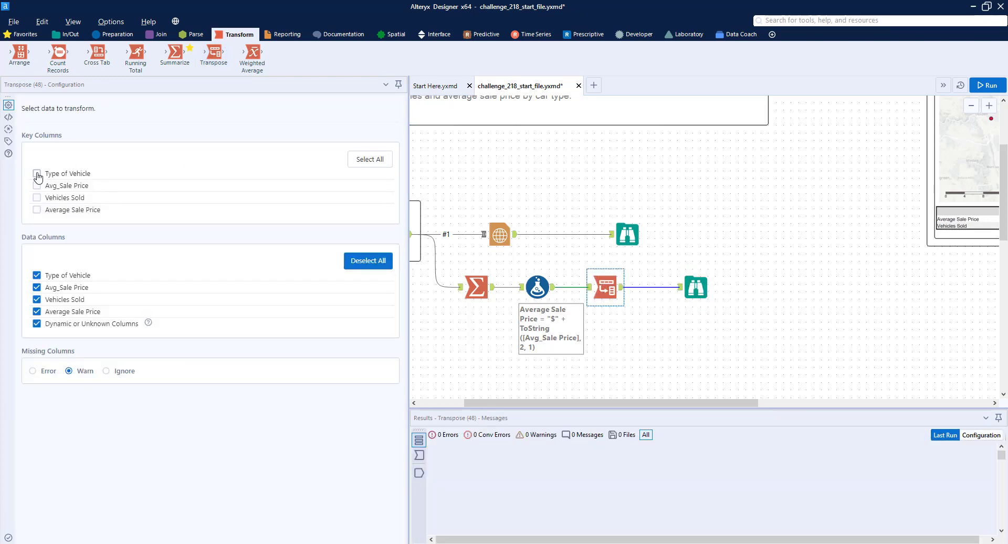
click(37, 174)
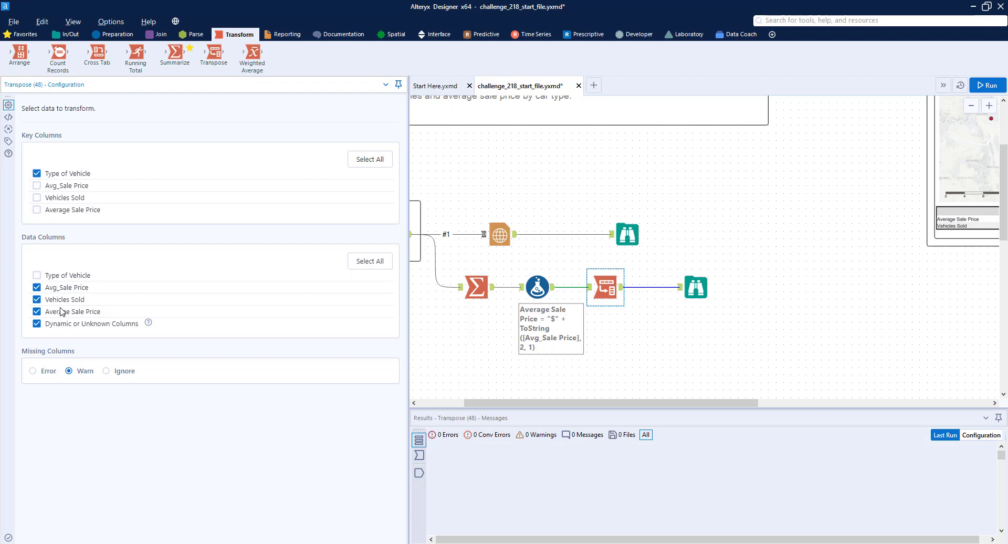
click(38, 289)
Step: Run the workflow and inspect the transposed records in the Browse results
key(ctrl+r)
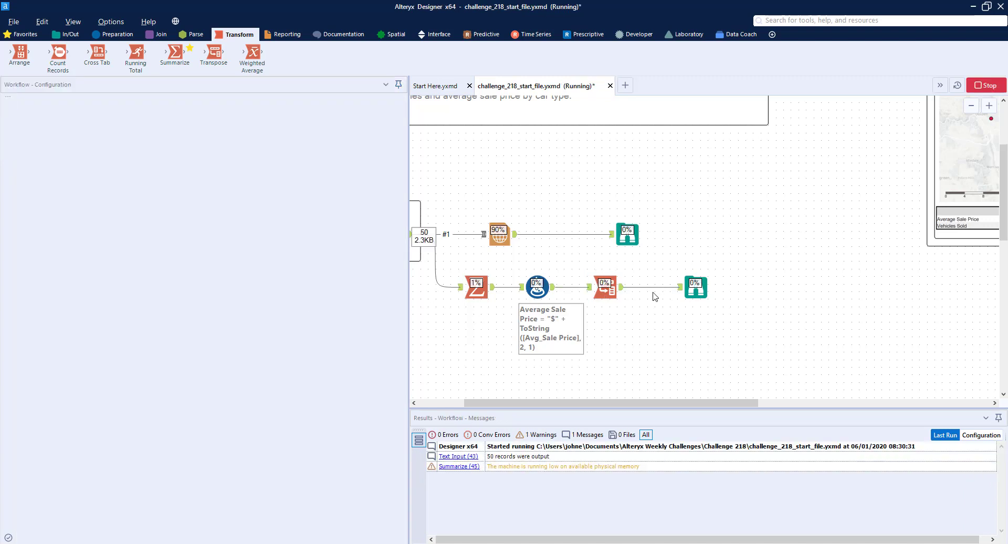
click(694, 286)
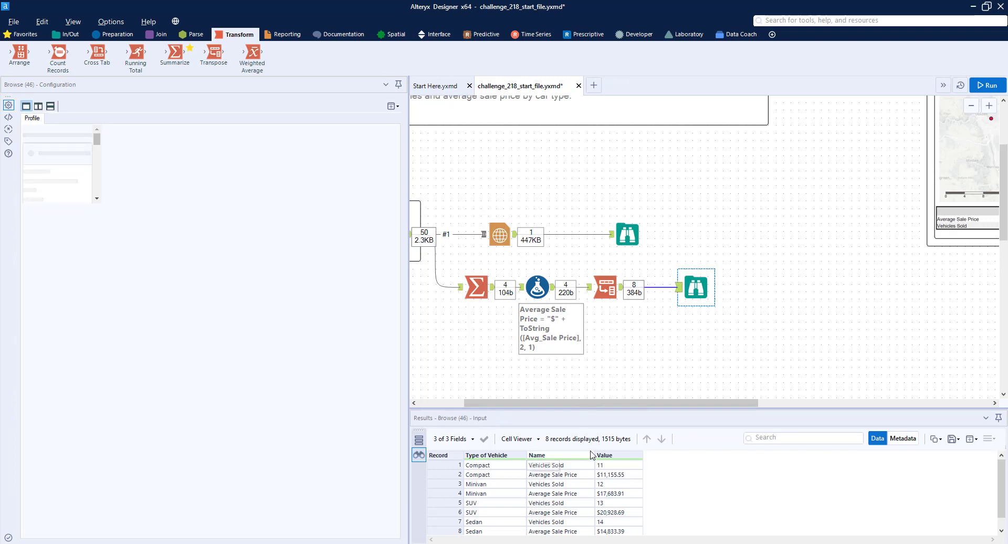
scroll(584, 470, up, 1)
drag(572, 409, 574, 378)
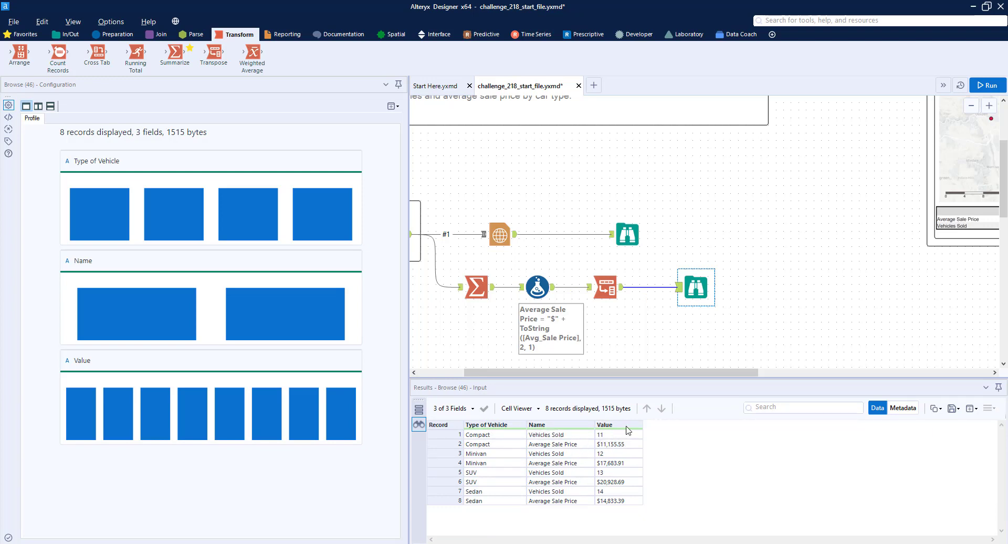
Step: Insert a Cross Tab tool after the Transpose and group its data by Name, keeping Type of Vehicle as column headers
drag(695, 288, 787, 288)
drag(97, 53, 675, 285)
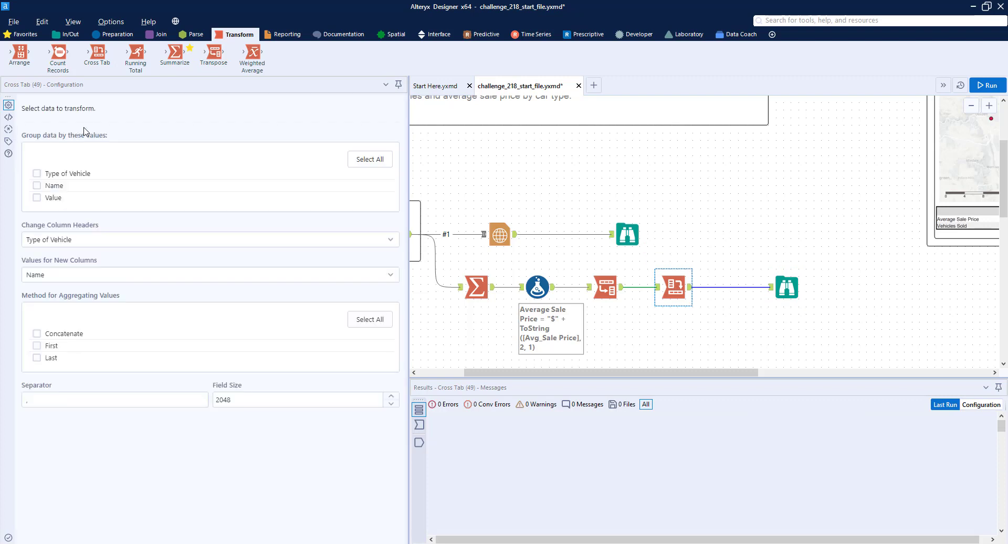
click(37, 173)
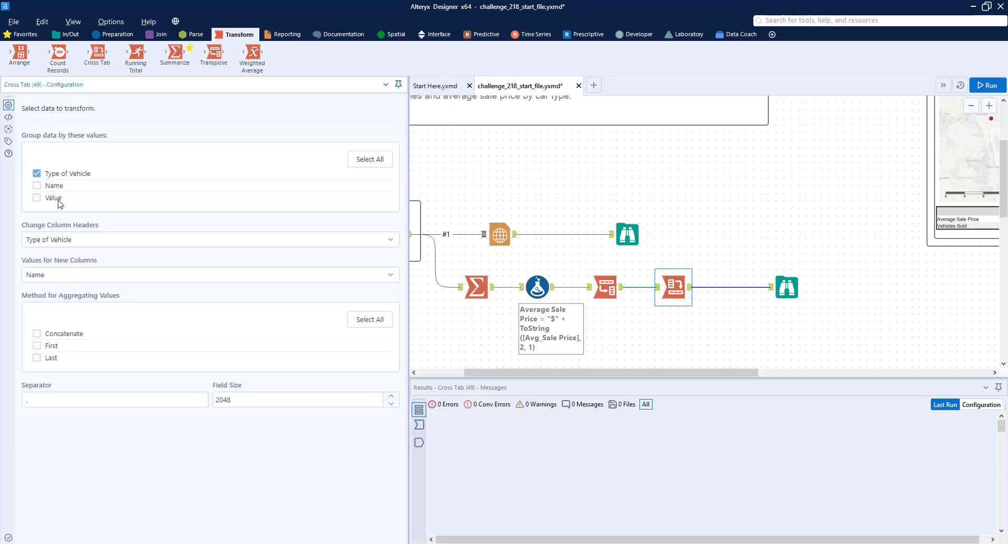
click(77, 239)
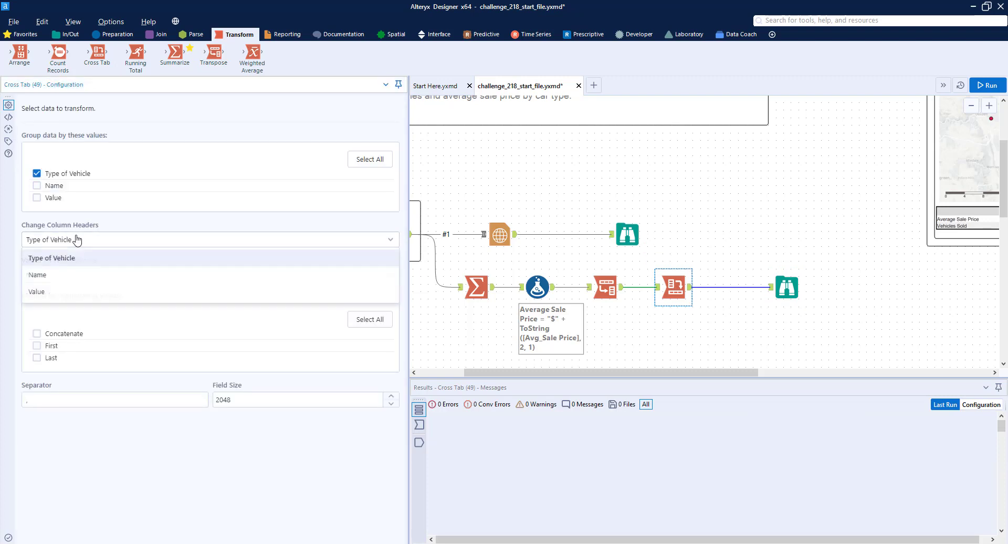
click(73, 280)
click(37, 174)
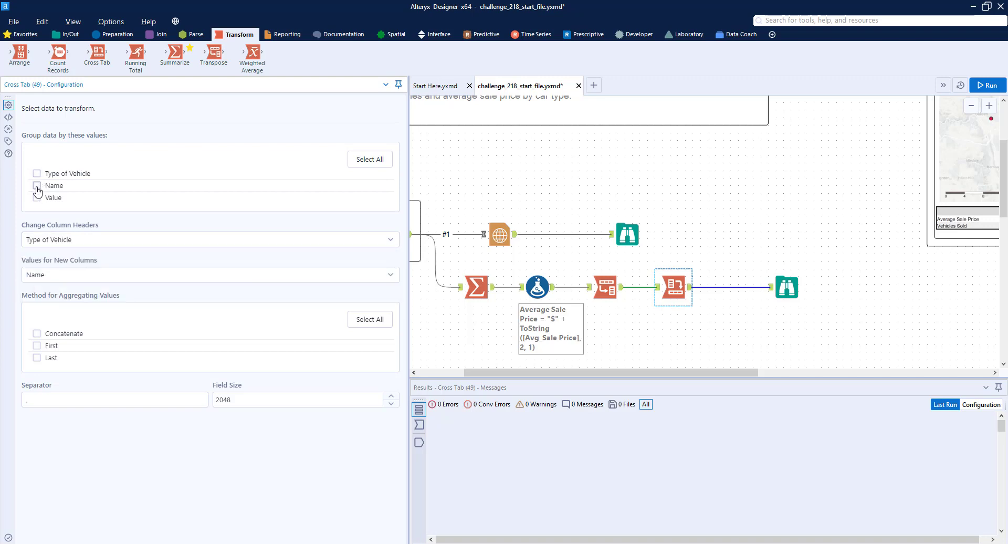
click(37, 186)
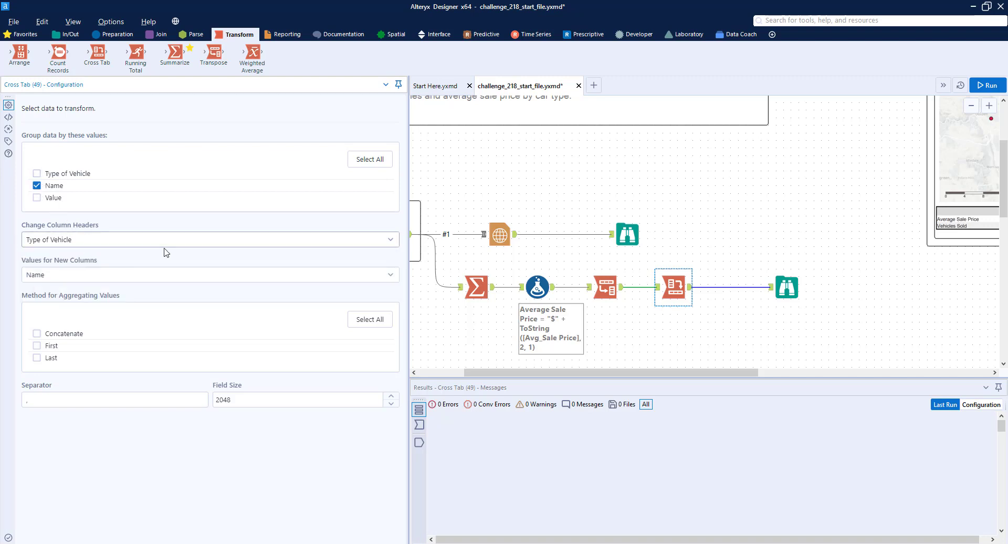
Step: Set the Cross Tab's values for new columns to Value, aggregated with Concatenate
click(87, 274)
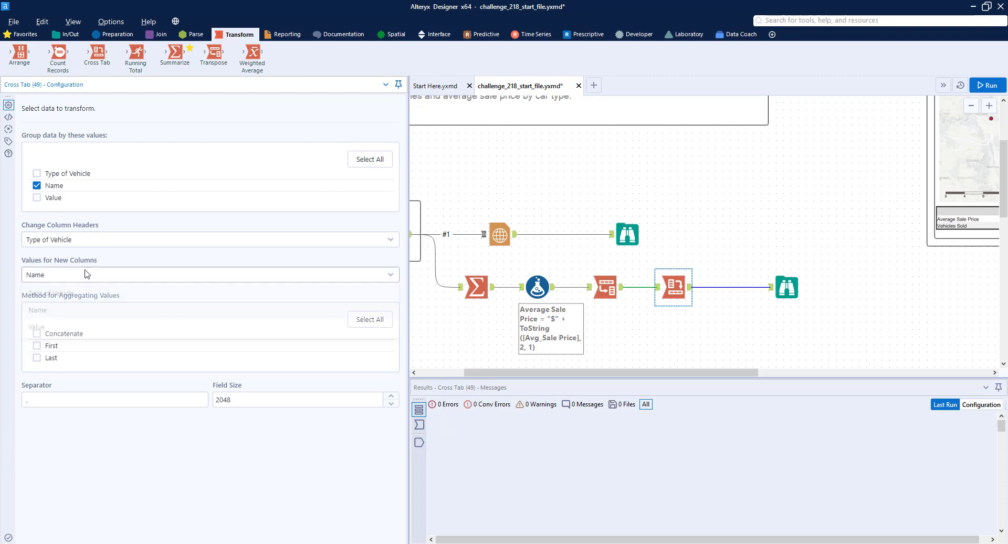
click(62, 327)
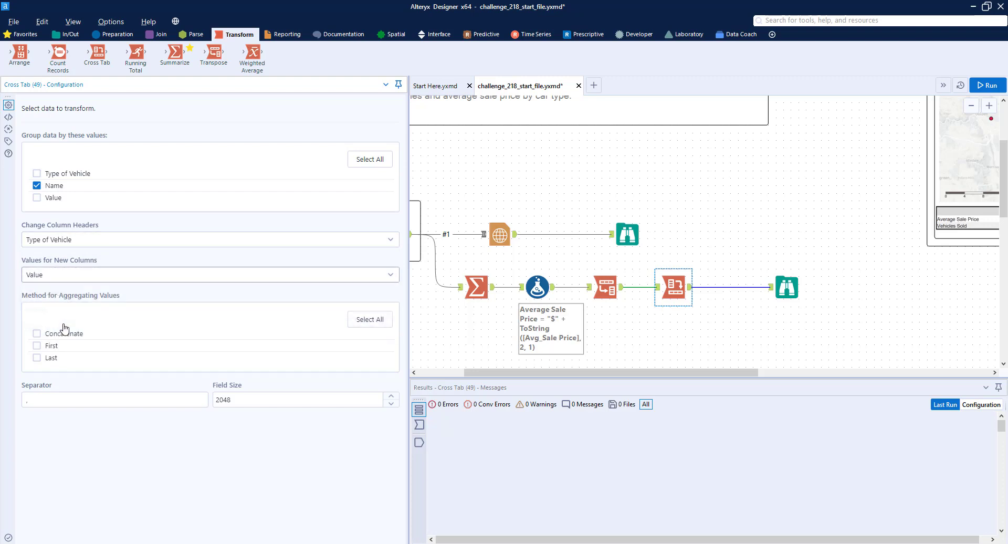
click(36, 333)
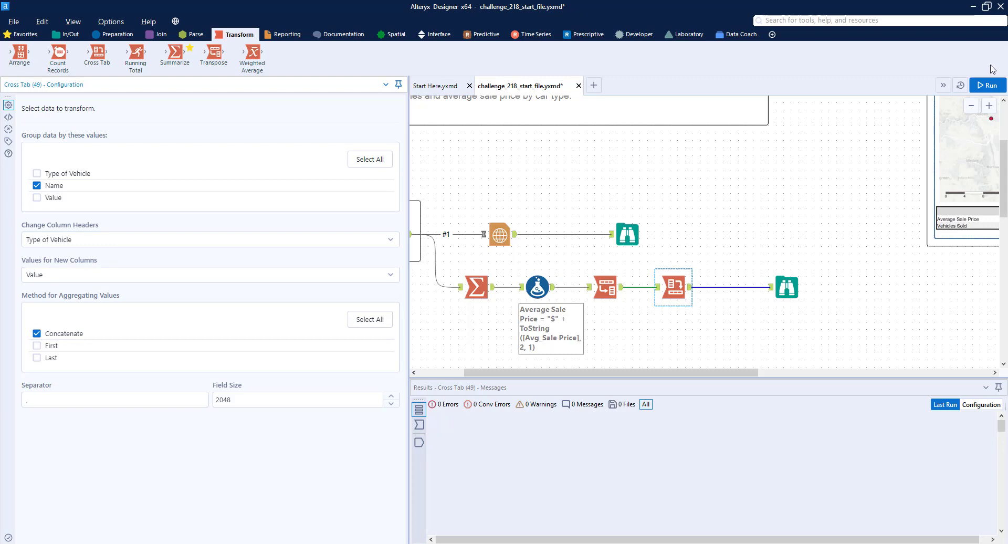
Step: Run the workflow and inspect the outputs of the Browse, Formula, Transpose and Cross Tab tools
click(986, 85)
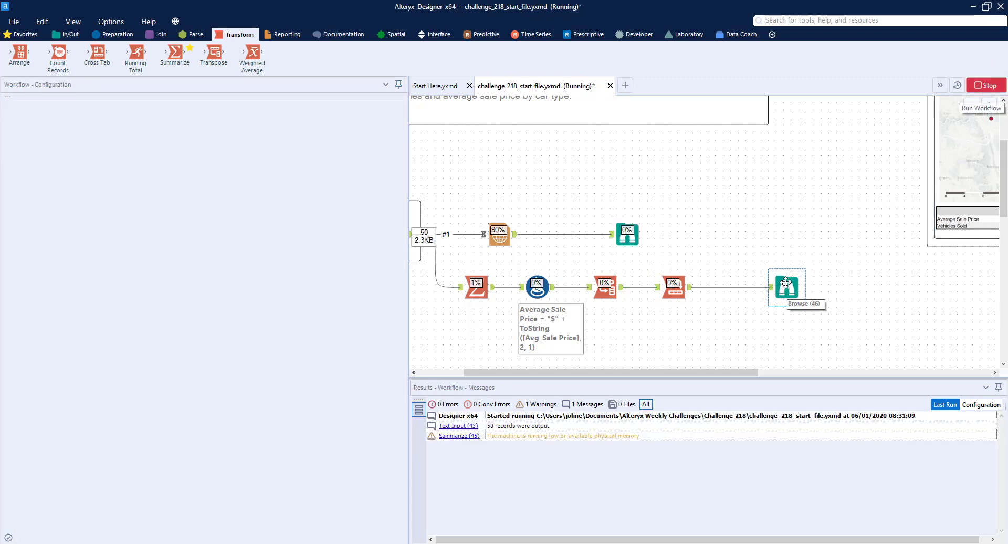
click(786, 286)
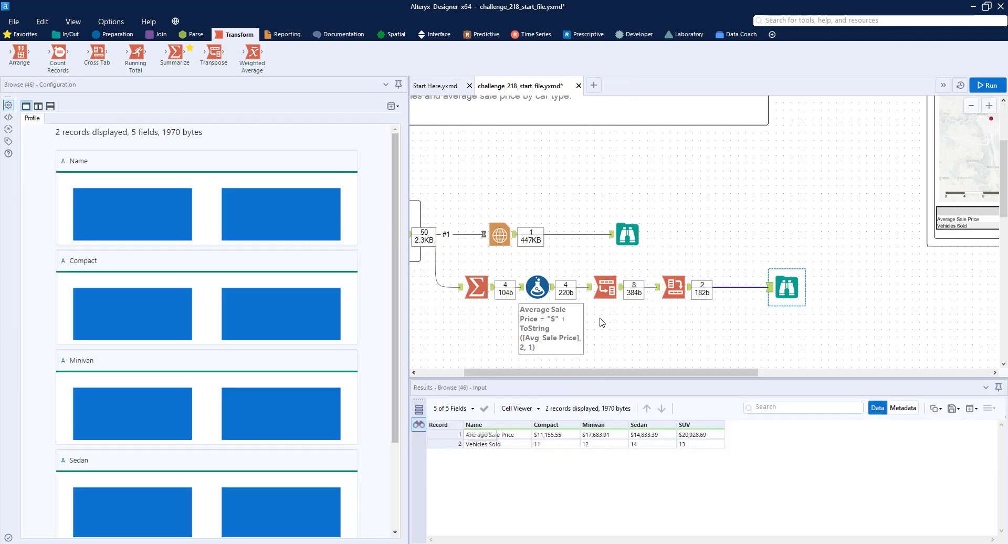
click(607, 286)
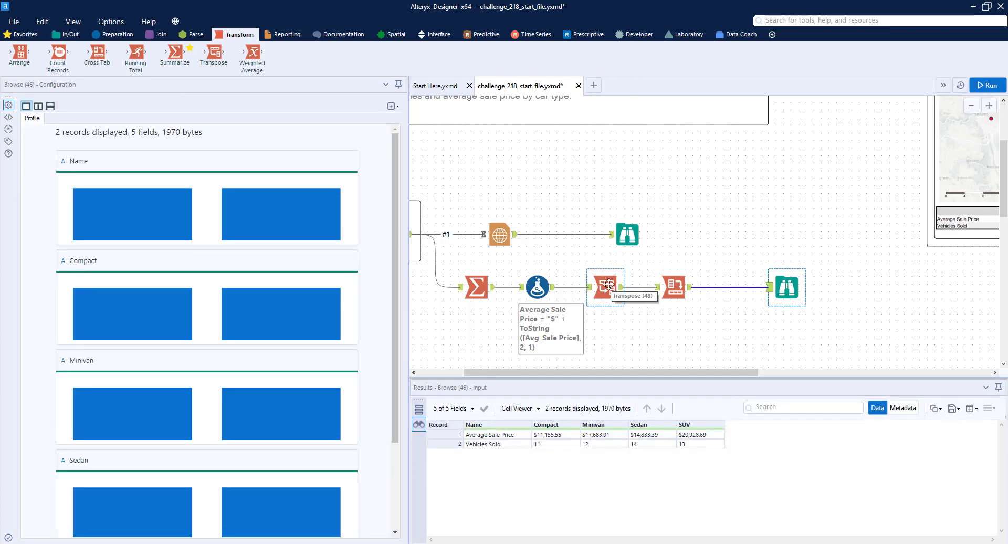
click(674, 289)
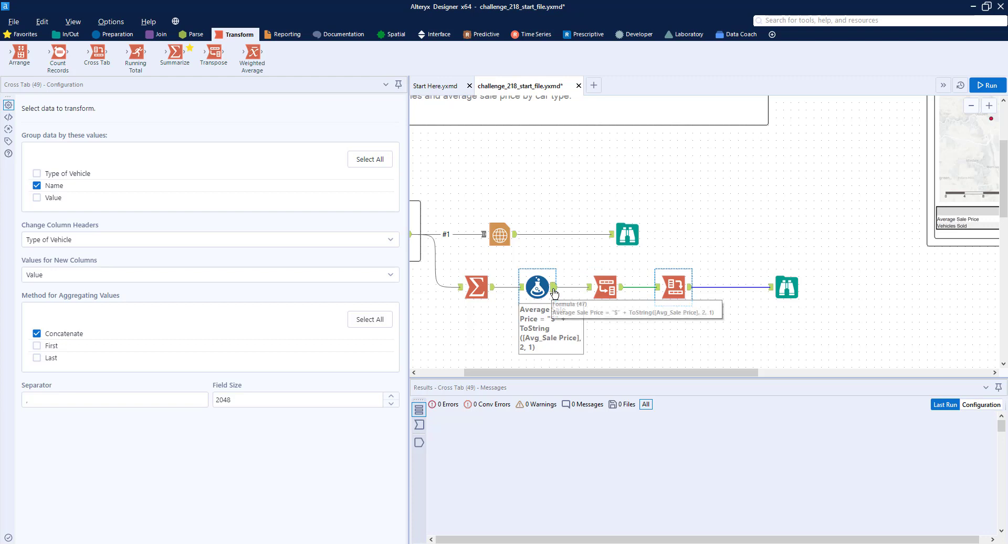
click(555, 293)
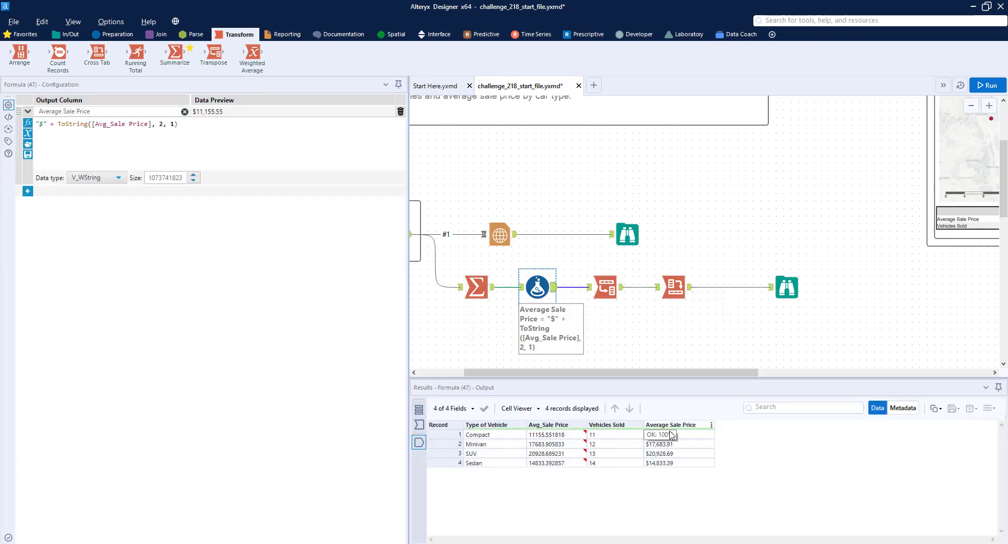
click(671, 284)
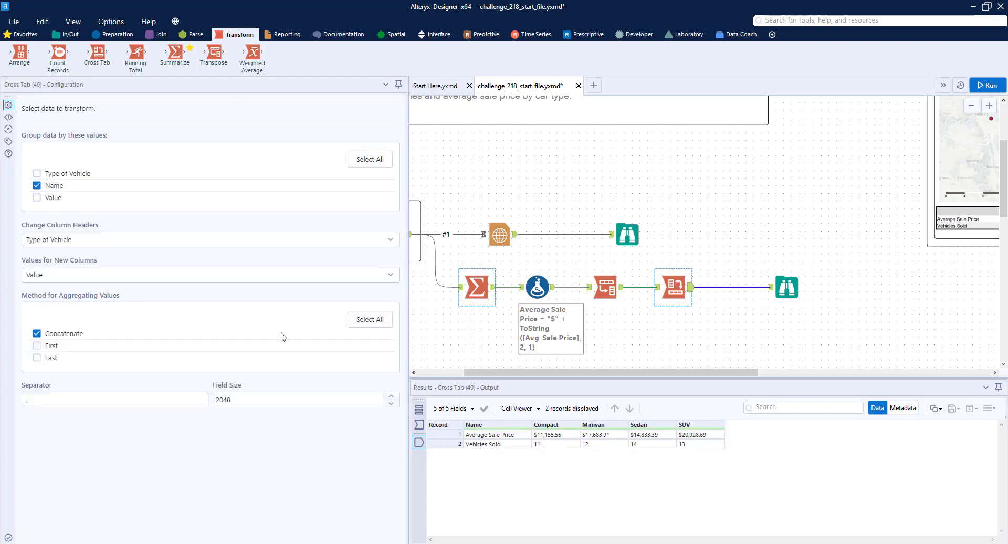
click(607, 287)
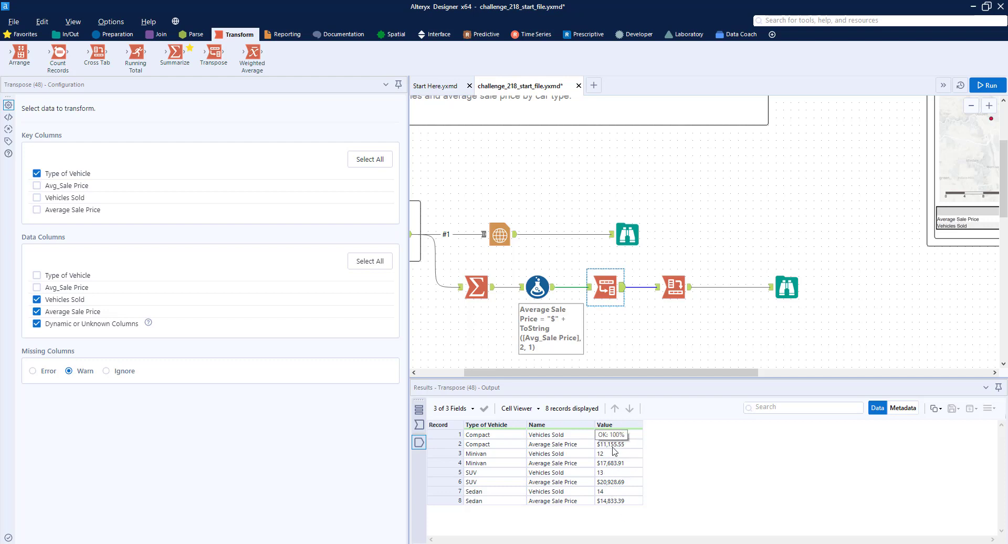
click(672, 287)
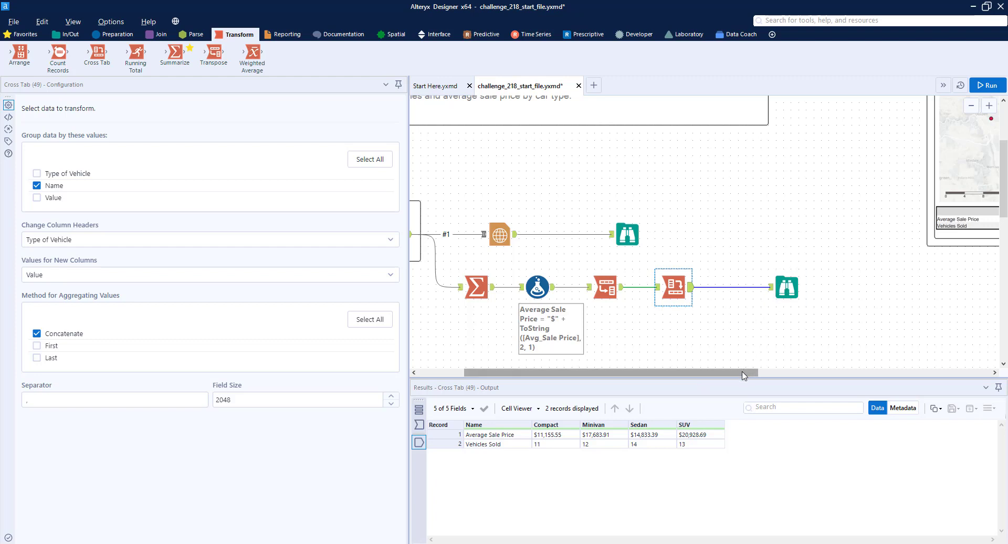
Step: Insert a basic Table tool between the Cross Tab and Browse, run the workflow, and view the rendered table report
drag(742, 373, 822, 373)
drag(629, 283, 720, 283)
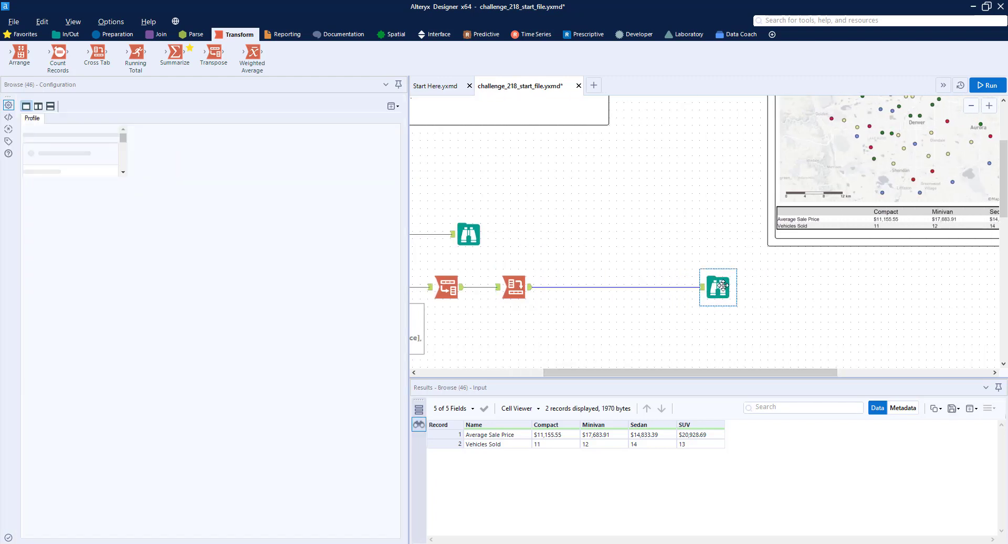
click(292, 35)
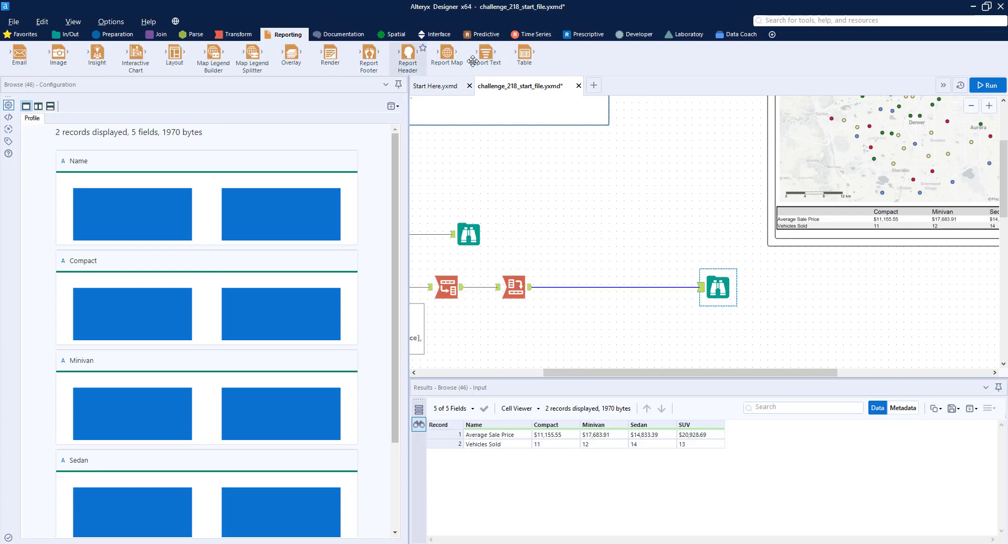
drag(486, 52, 588, 288)
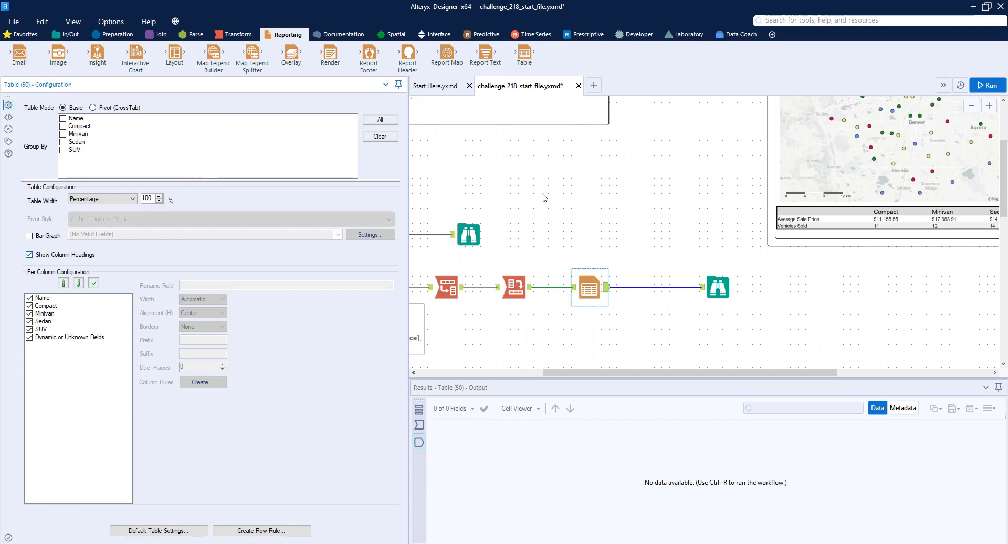
click(987, 85)
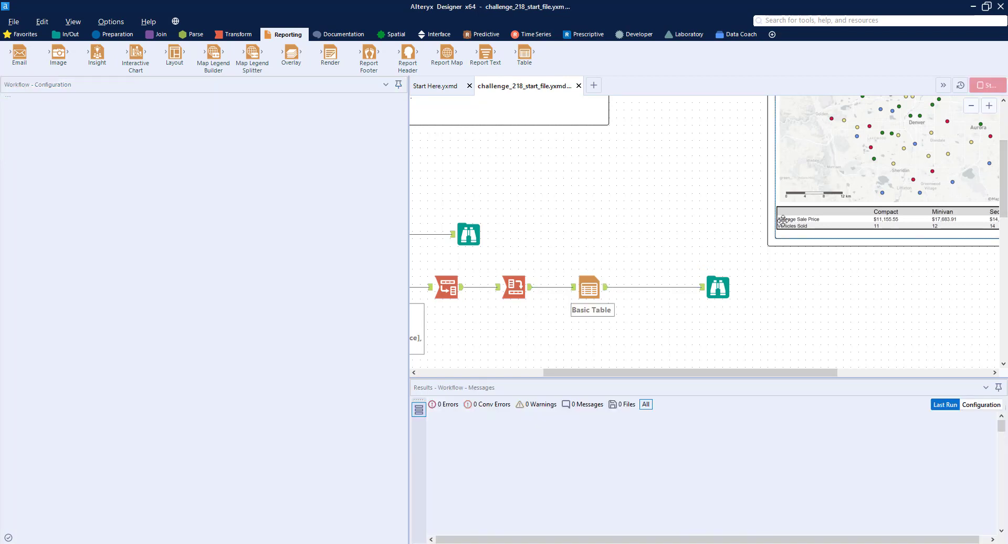
click(719, 286)
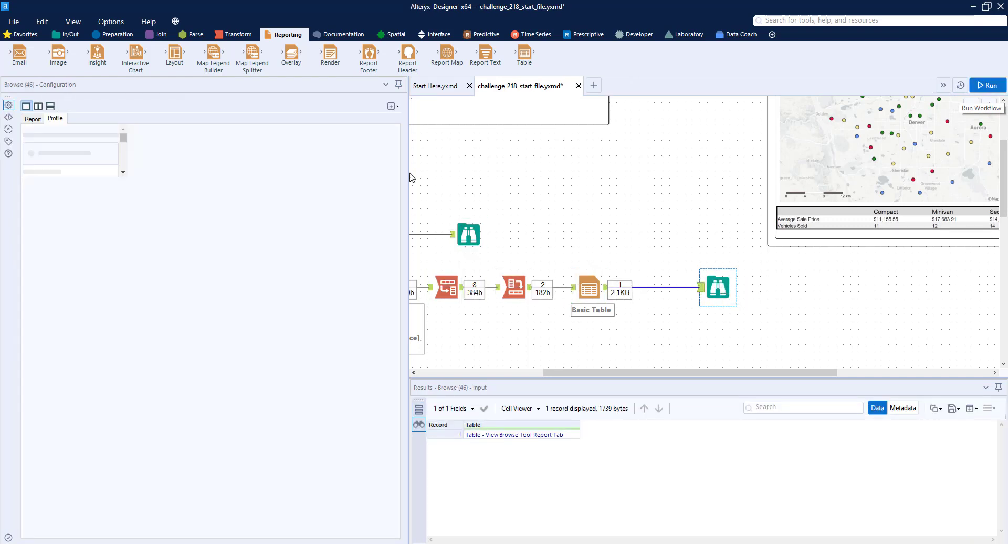
click(32, 119)
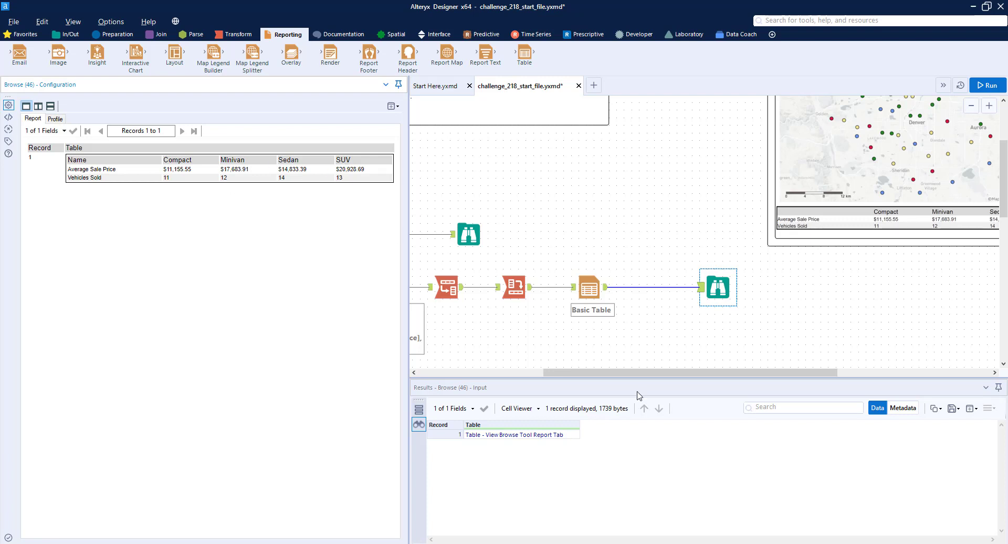
drag(642, 373, 592, 355)
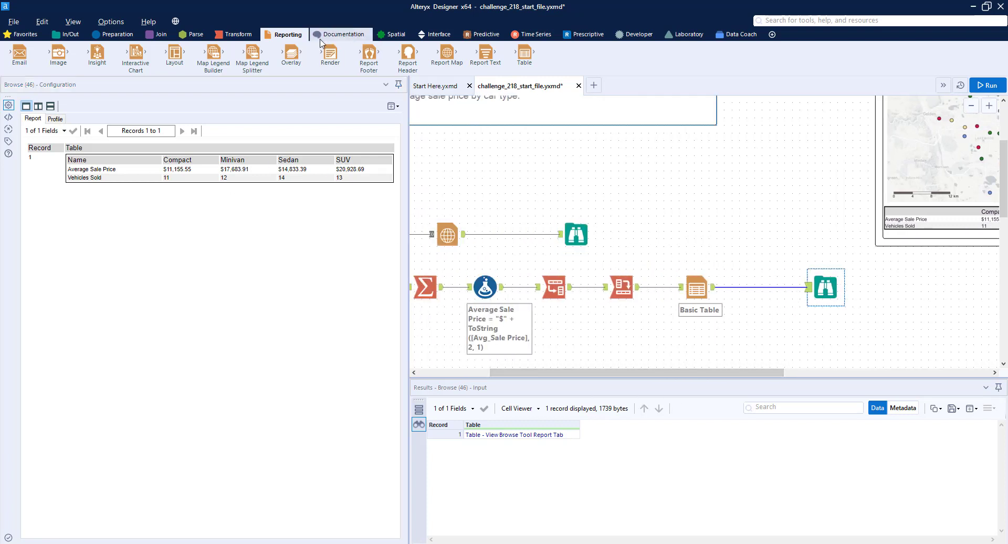
Step: Add a Union tool and connect both the Report Map output and the Table output into it
click(157, 34)
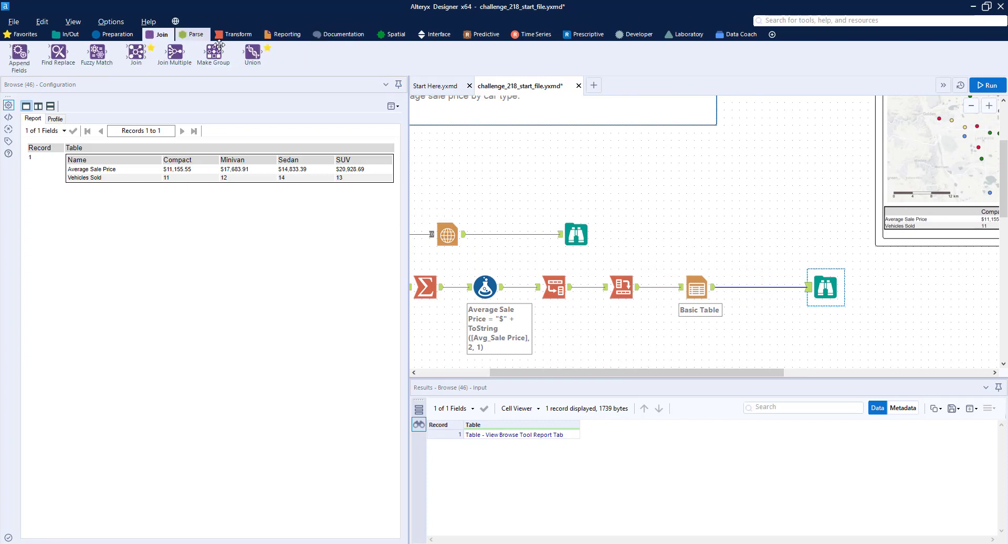
drag(253, 53, 743, 242)
click(720, 266)
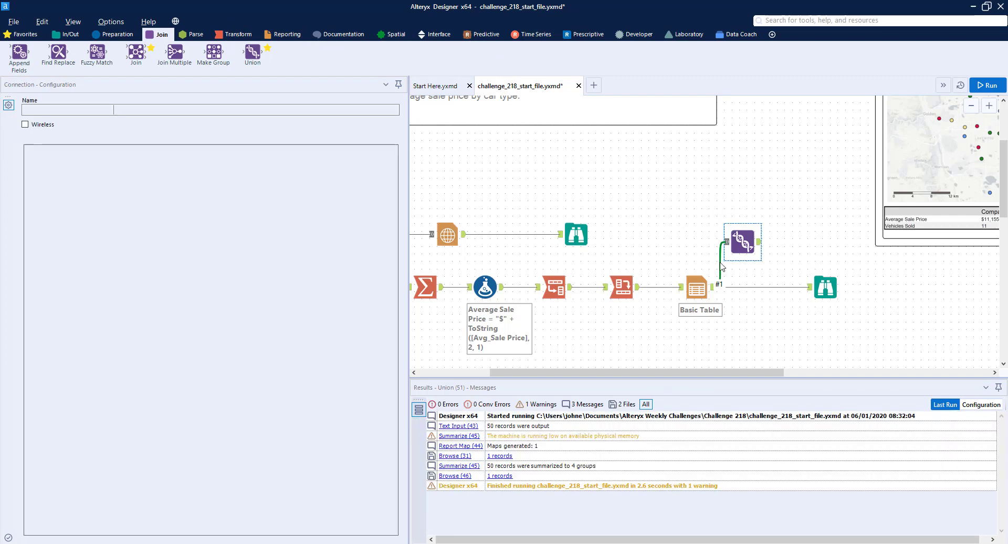
right_click(720, 266)
click(754, 283)
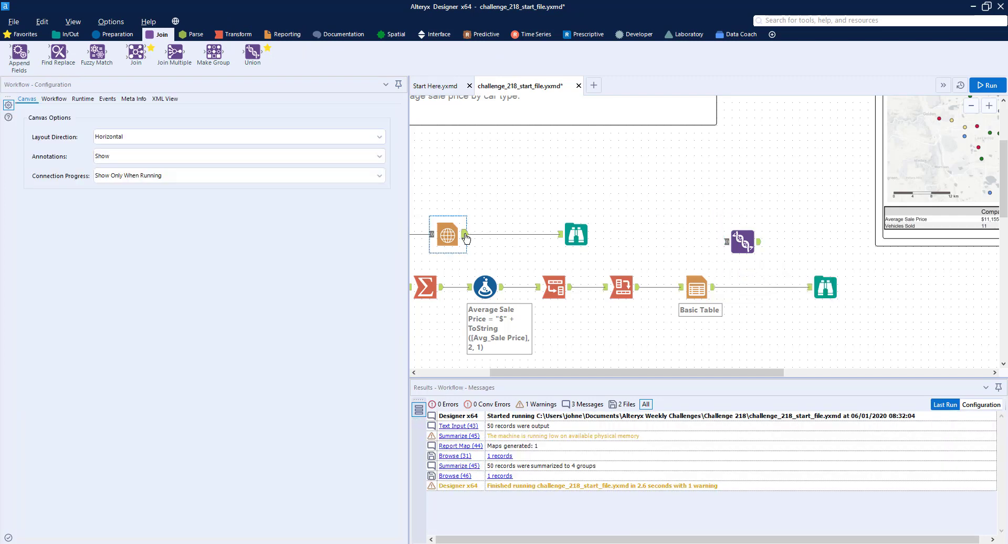
mouse_move(465, 235)
mouse_down()
mouse_move(714, 228)
mouse_move(741, 243)
mouse_up()
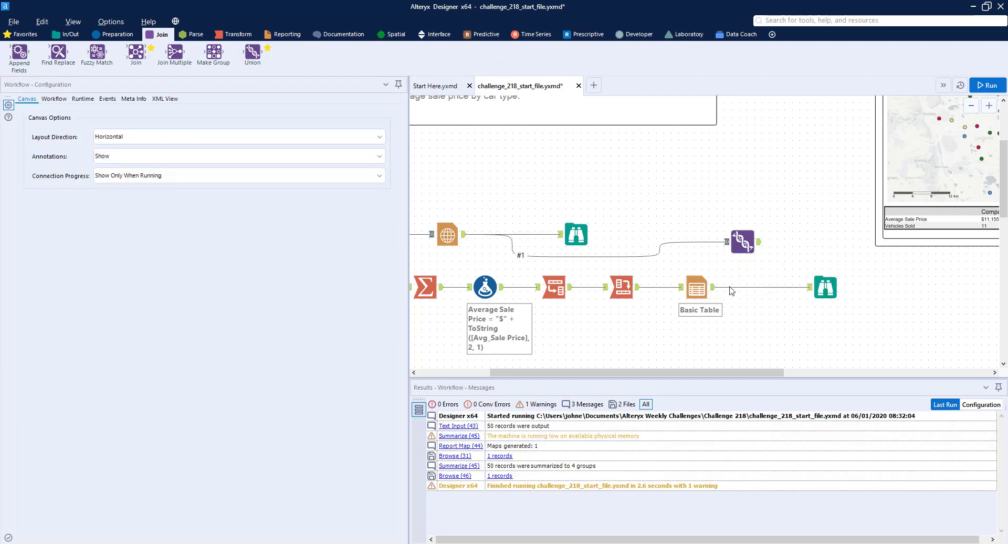
drag(714, 287, 738, 254)
Step: Delete both Browse tools after the Report Map and the Basic Table, and move the Union tool to the end of the table branch
click(578, 239)
right_click(576, 238)
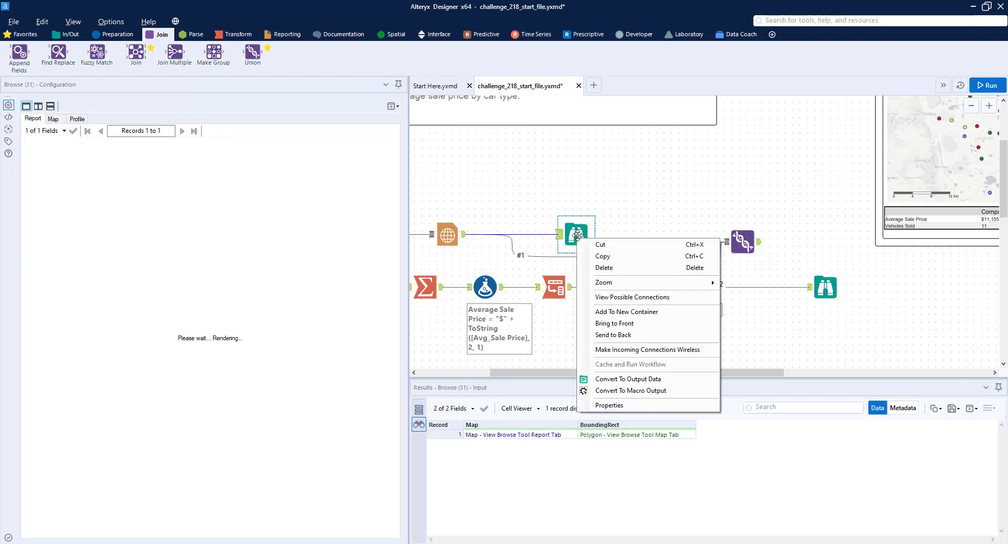
click(608, 268)
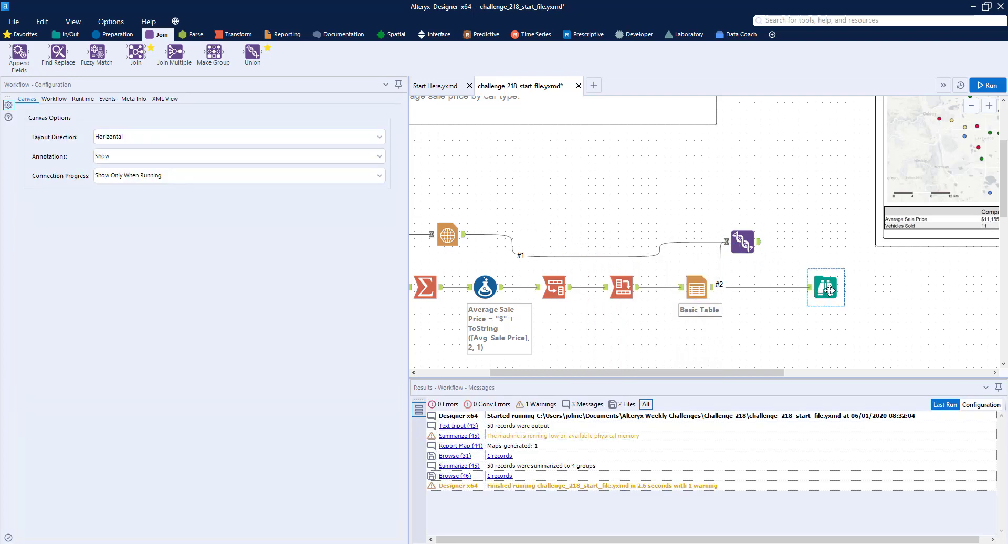
right_click(829, 288)
click(829, 255)
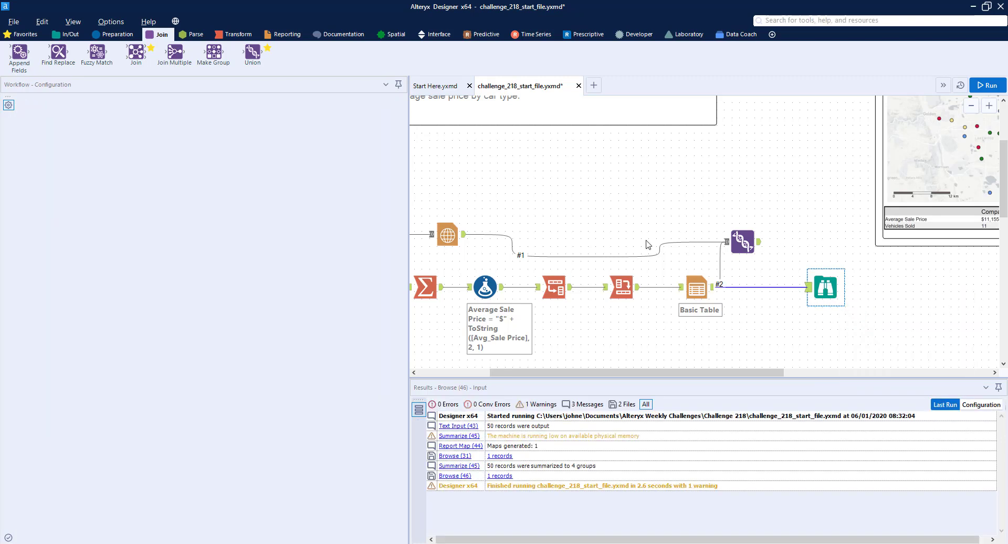
key(Delete)
drag(742, 241, 801, 285)
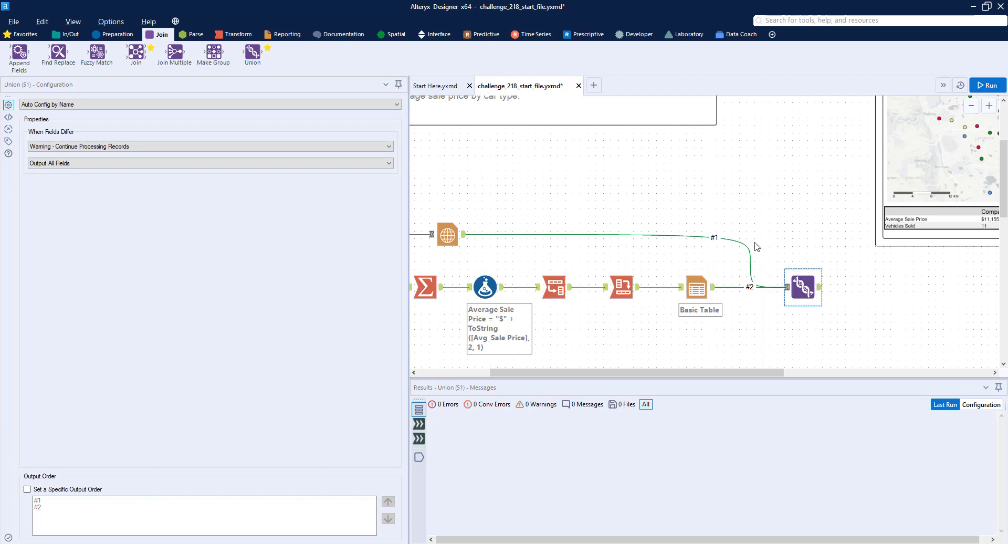
Step: Add a Layout tool connected after the Union tool
click(276, 38)
drag(175, 53, 878, 287)
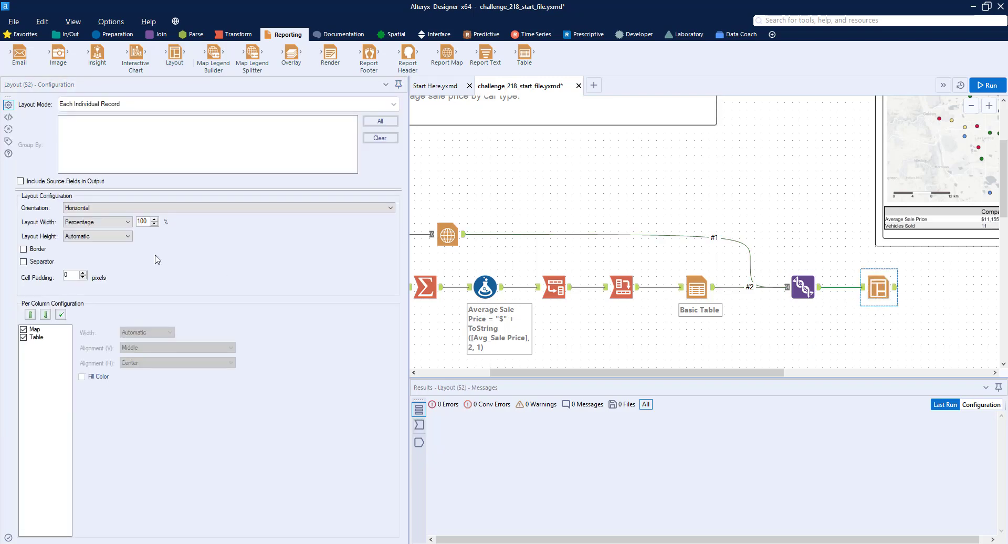
click(41, 337)
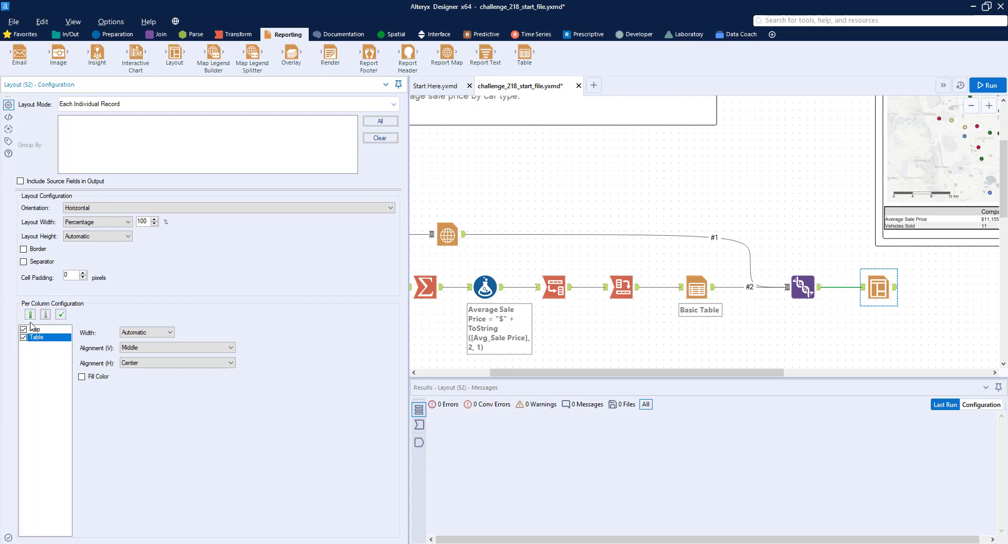
click(29, 315)
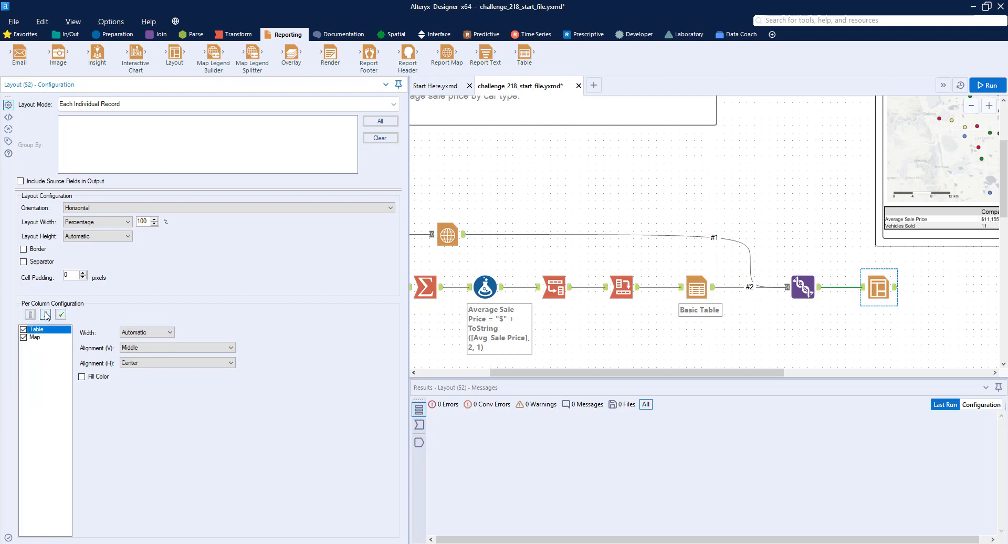
click(46, 314)
Step: Add a Browse tool connected after the Layout tool
drag(716, 373, 844, 372)
click(67, 34)
drag(19, 53, 718, 293)
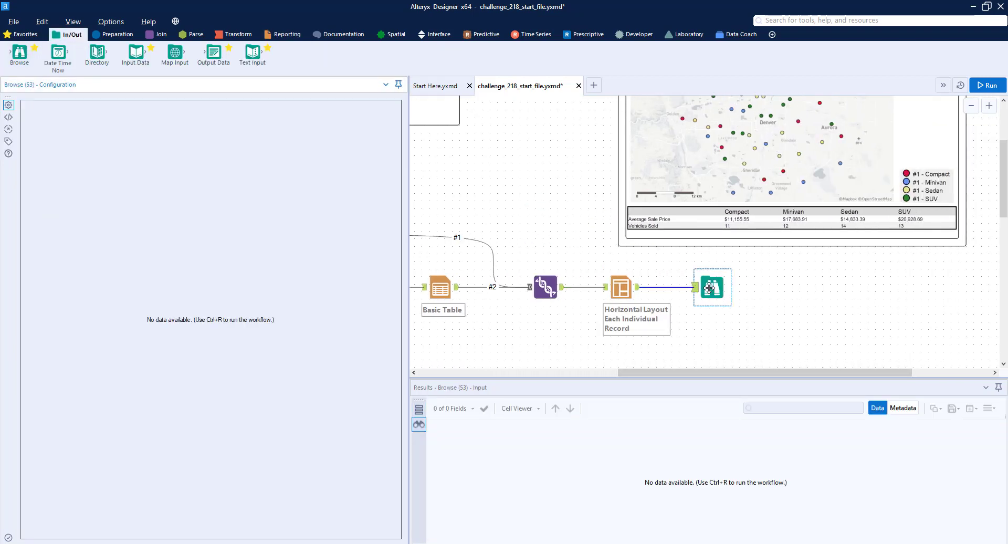
Step: Run the workflow and view the combined map and table report in the final Browse output
click(985, 86)
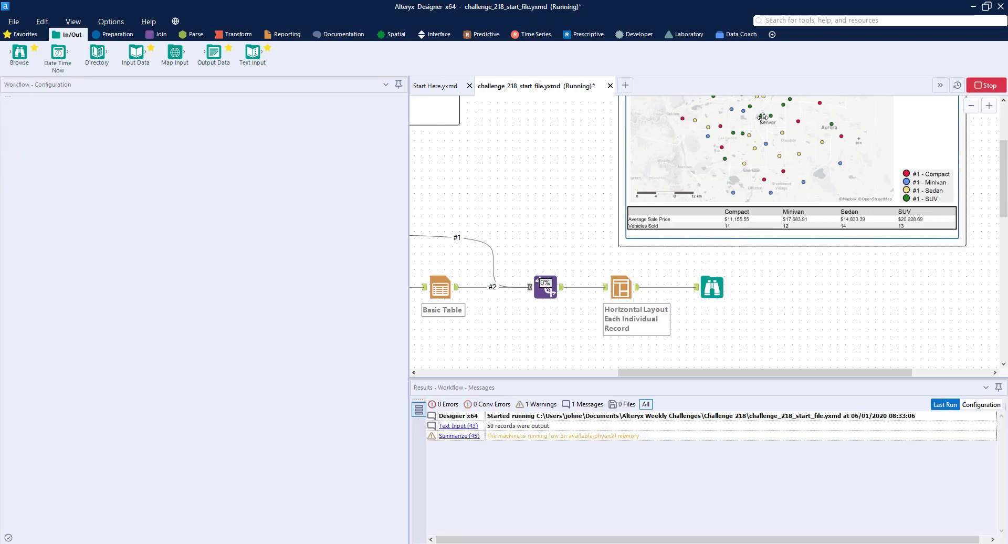
click(721, 287)
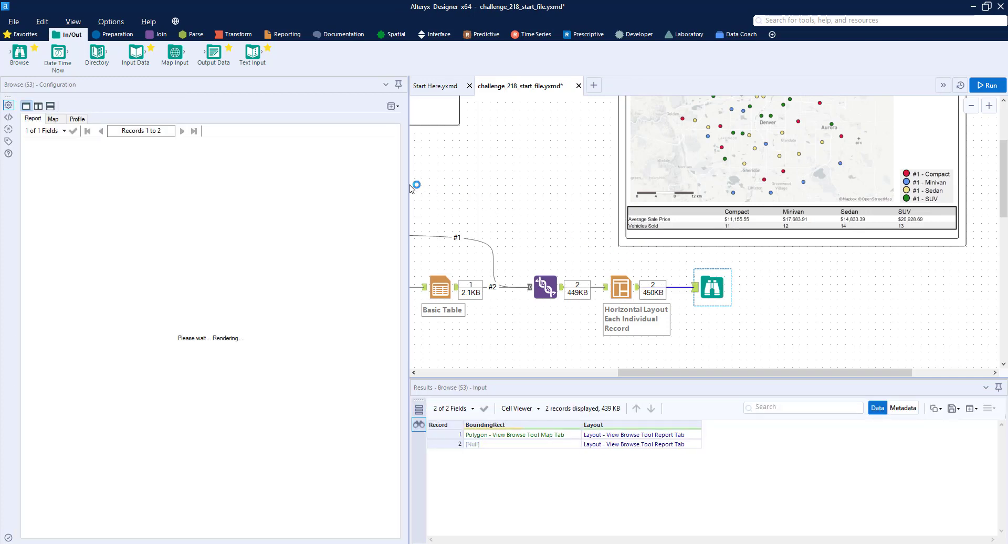
drag(410, 189, 564, 210)
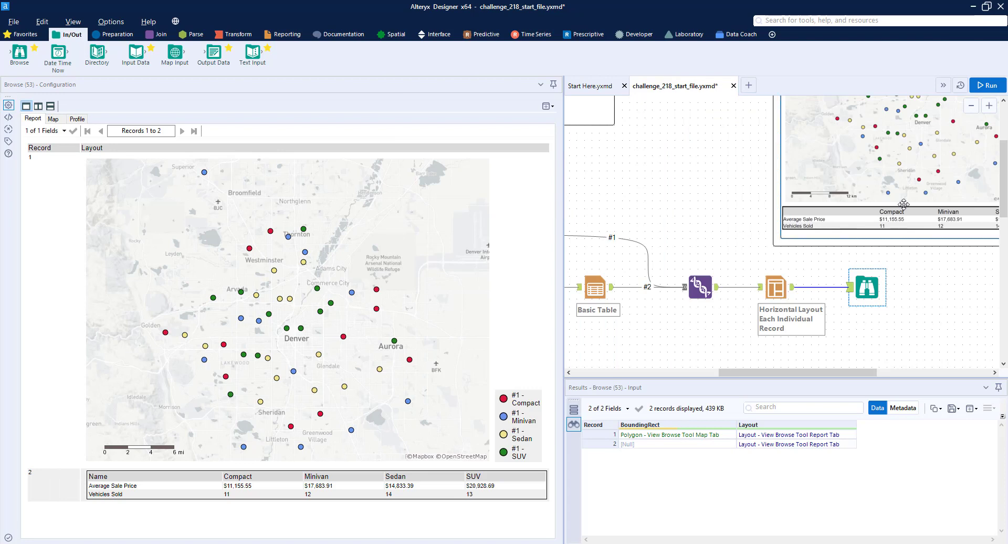
Step: Review the workflow canvas and the Report Map and Formula tool configurations
scroll(901, 200, up, 5)
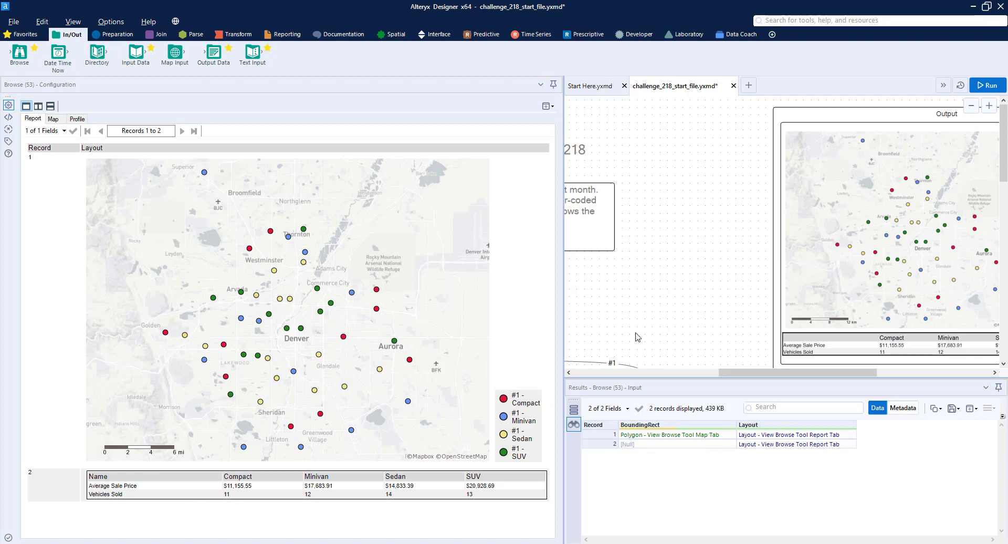
drag(756, 373, 641, 350)
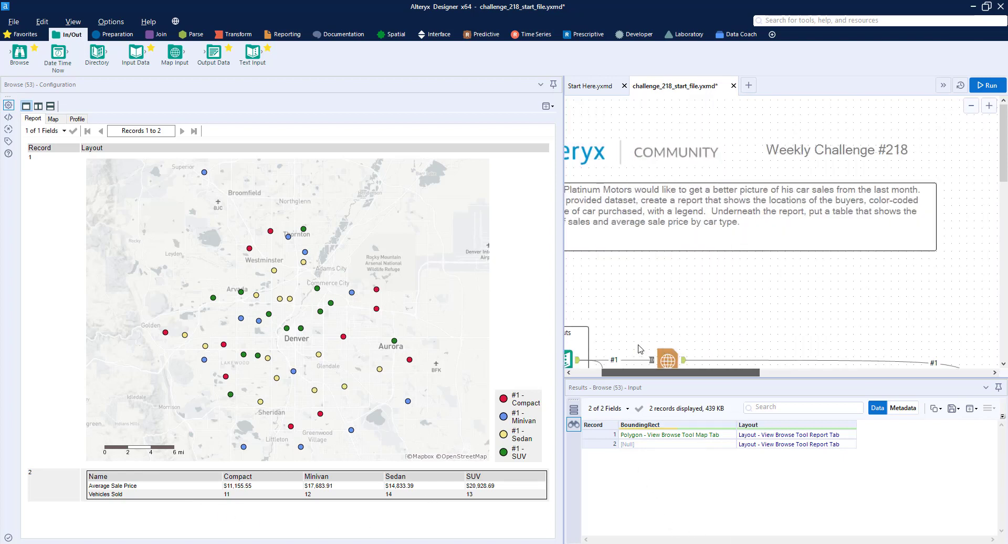
scroll(724, 287, down, 4)
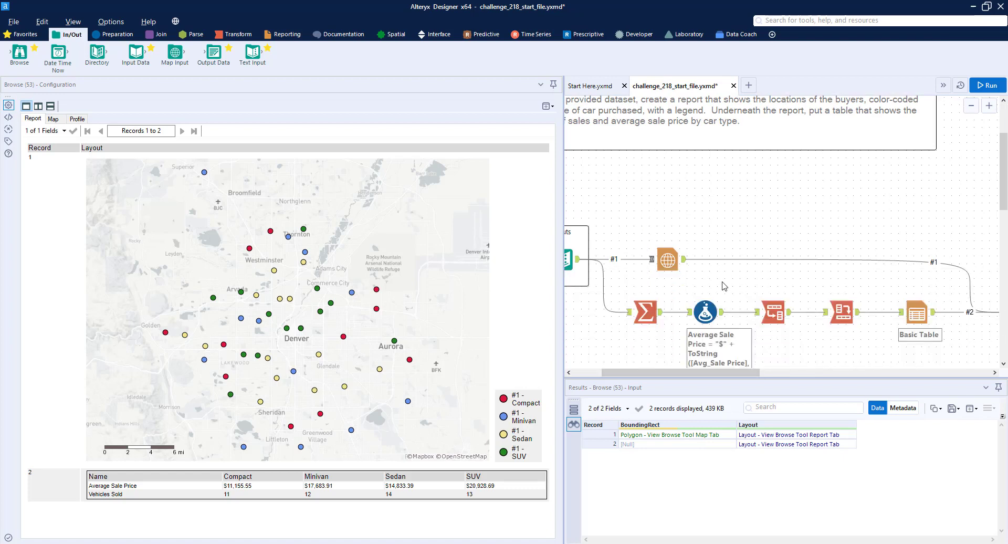
scroll(724, 287, down, 3)
click(681, 267)
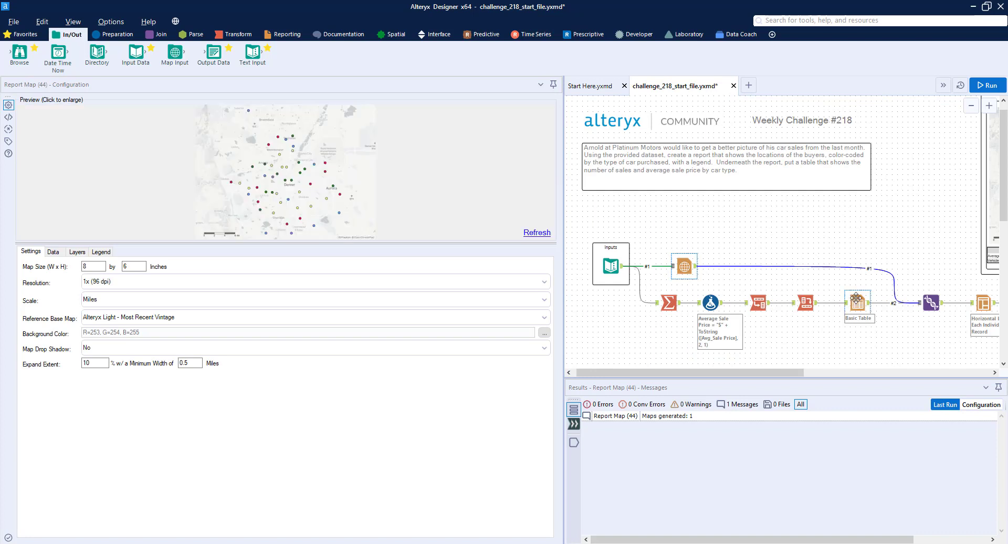
click(711, 301)
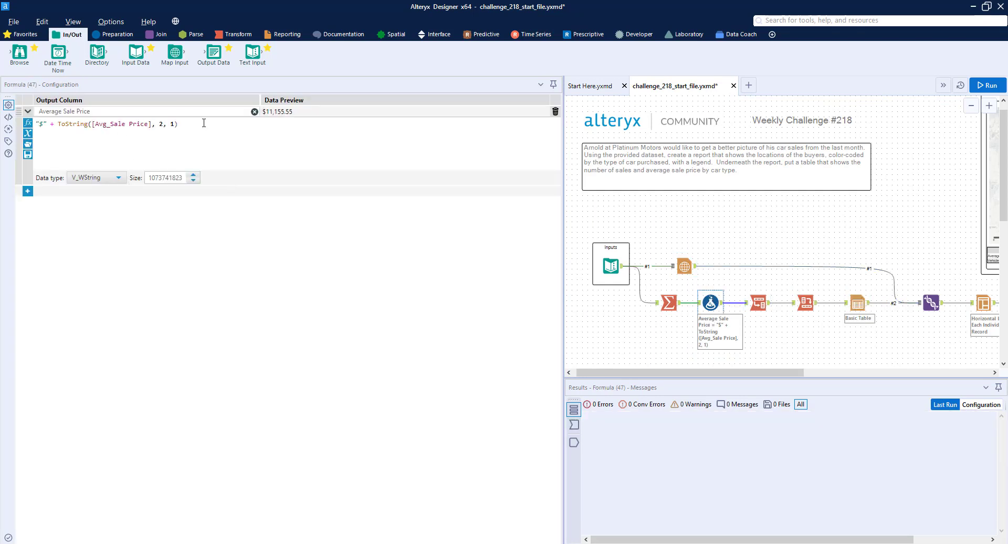
drag(179, 123, 59, 124)
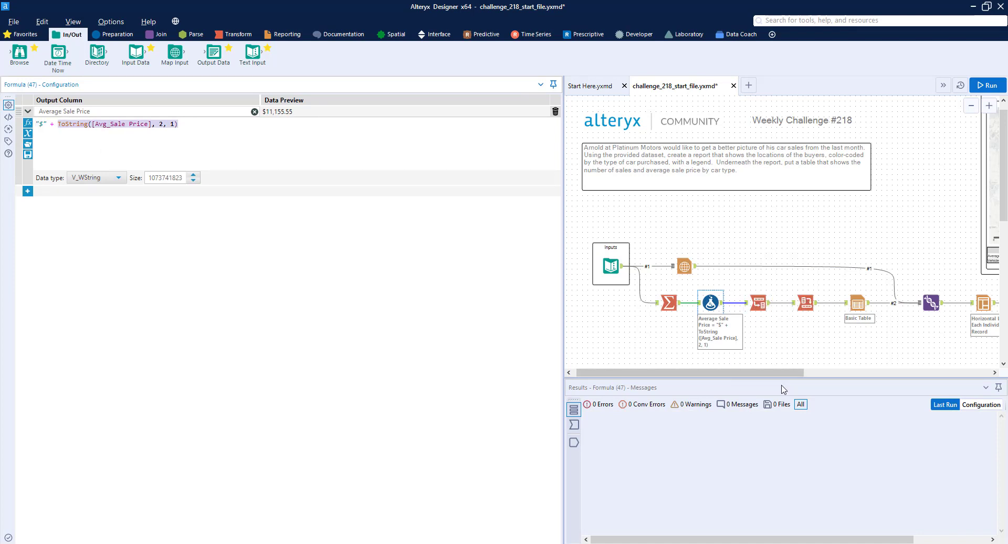
drag(782, 372, 809, 338)
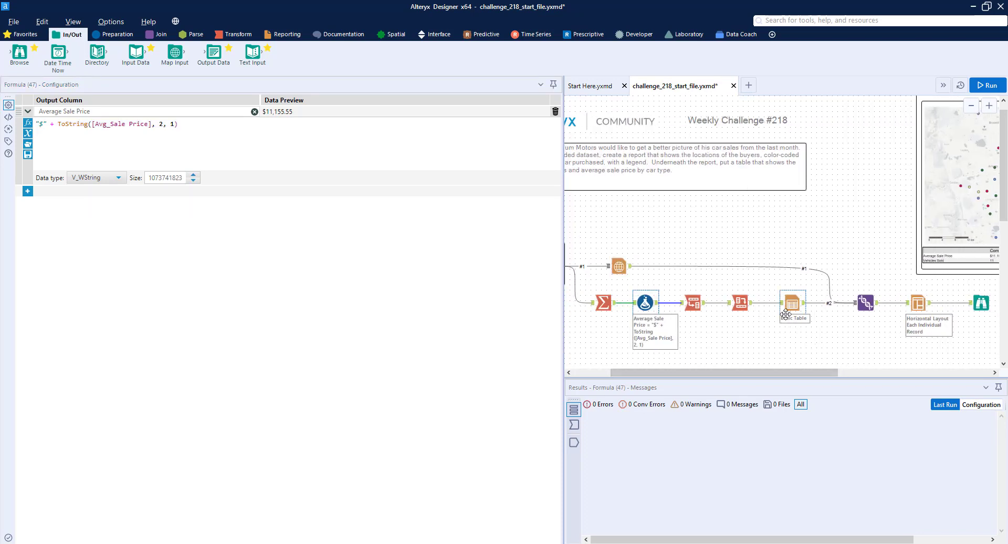
scroll(783, 312, down, 1)
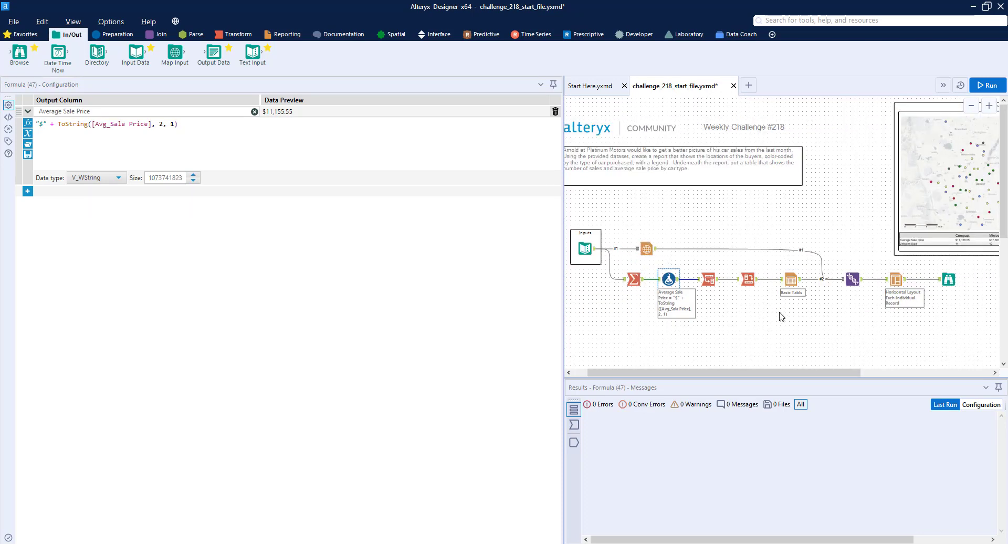